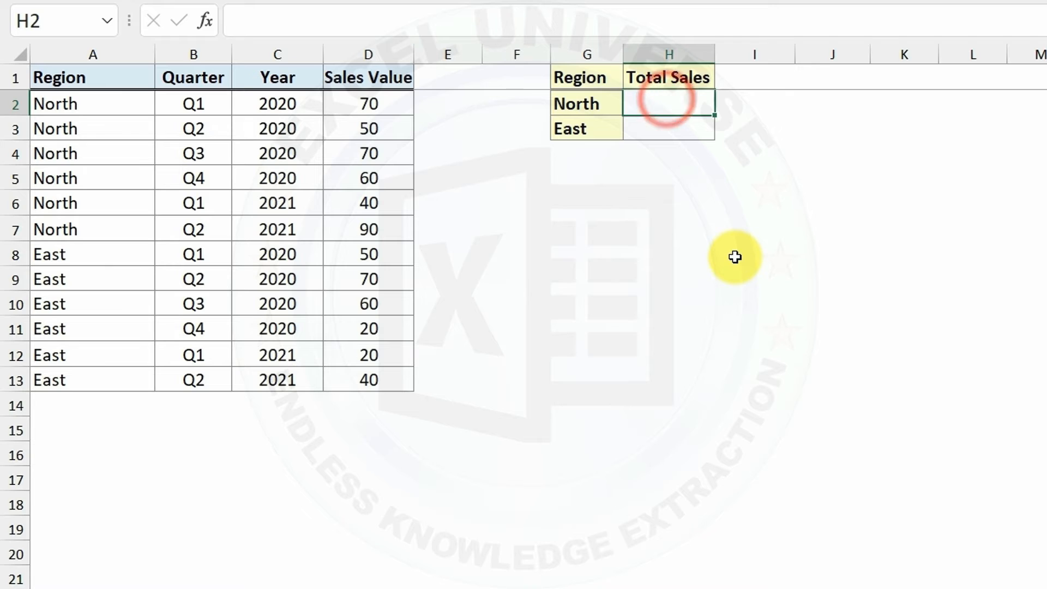
Start a SUMIFS function in H2 with its arguments dialog and set the sum range to the sales values D2:D13
text(=sumifs)
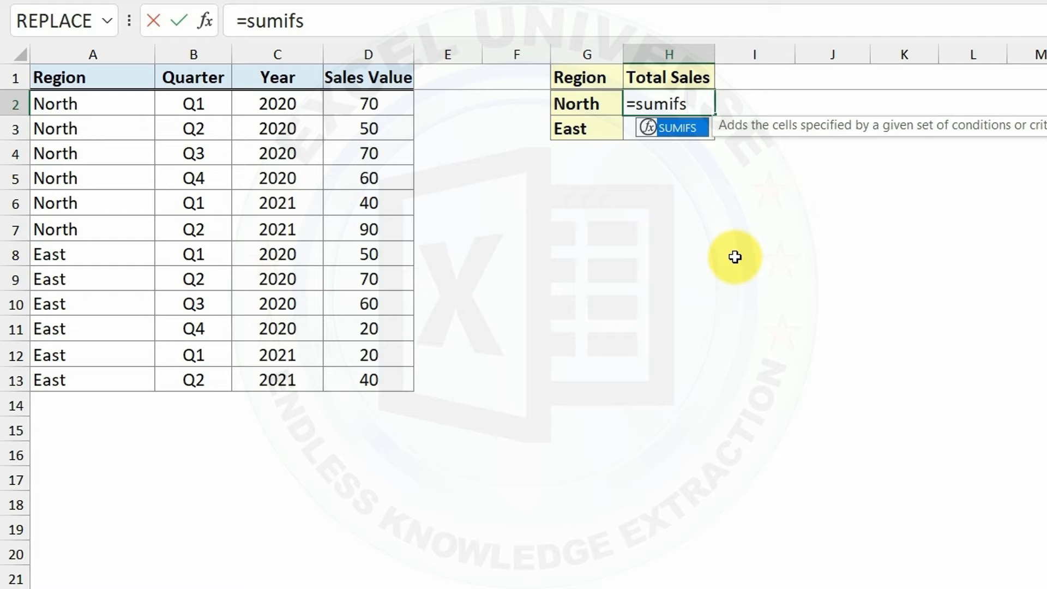
key(Tab)
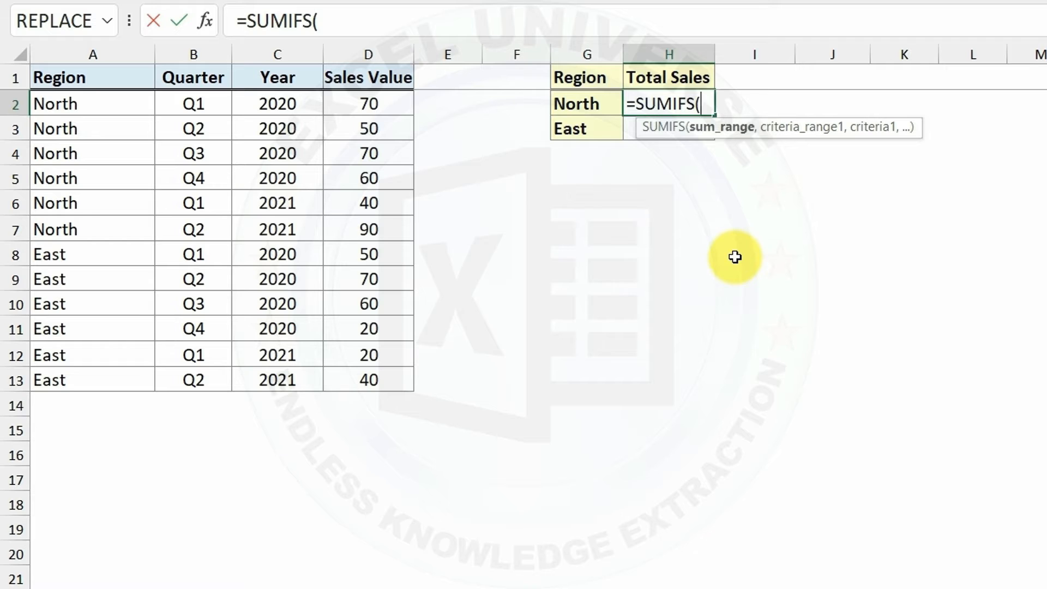
click(207, 22)
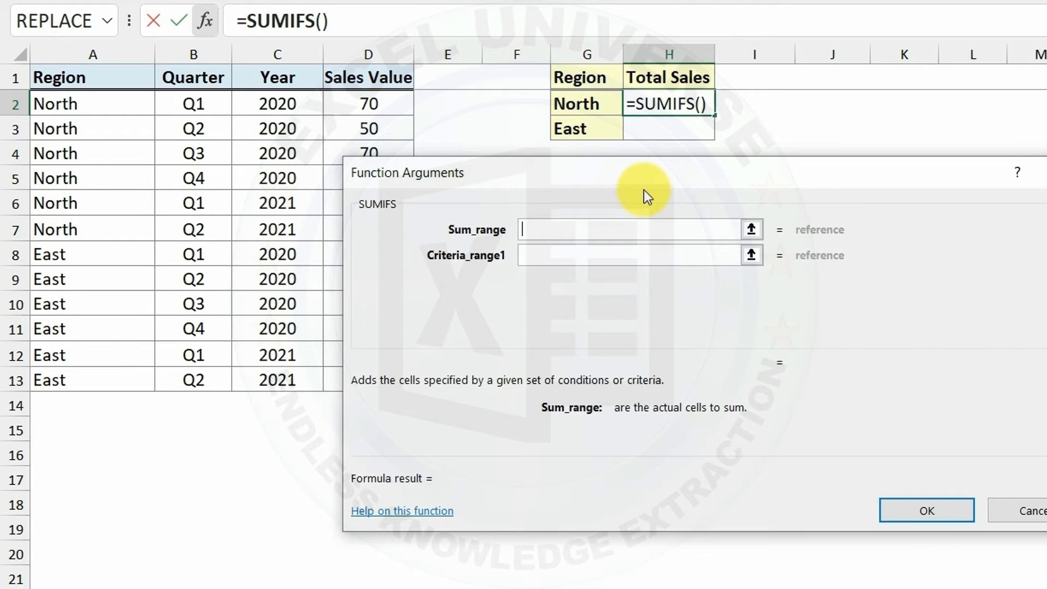
drag(645, 190, 716, 188)
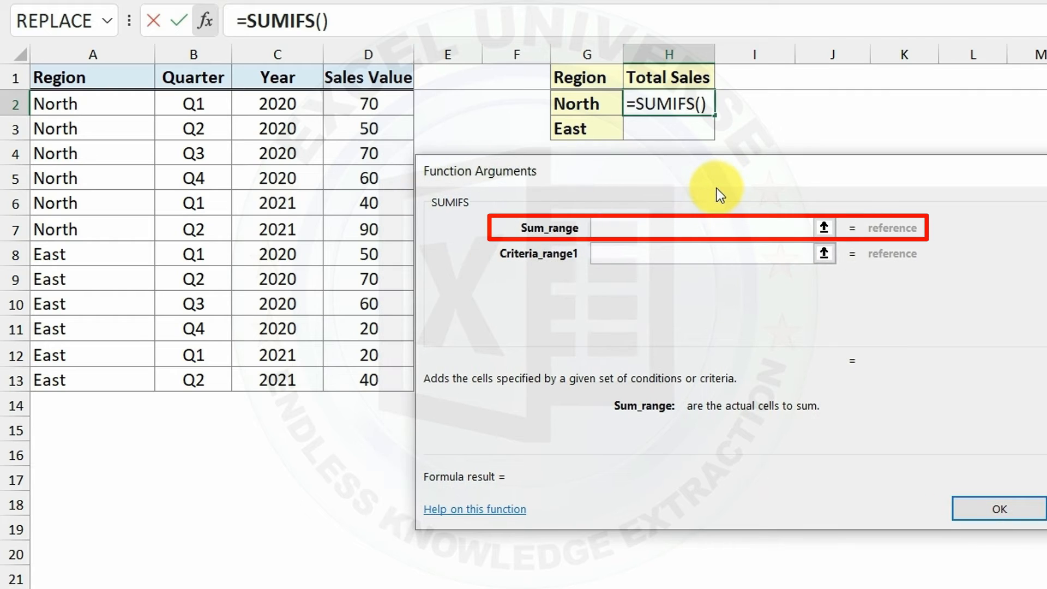
drag(371, 105, 390, 378)
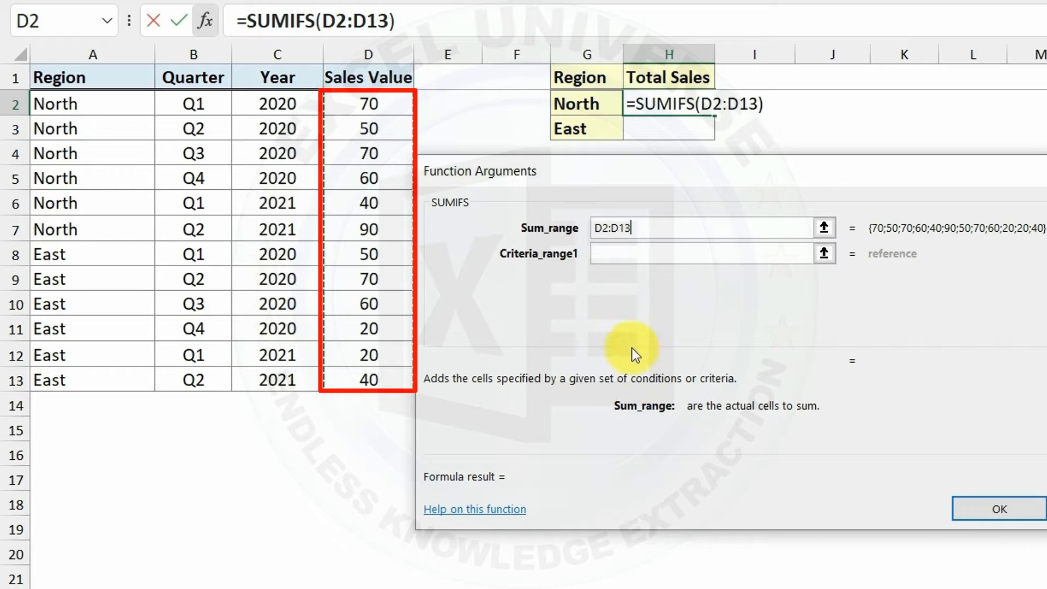
Set the first SUMIFS criteria range to the regions in A2:A13 and its criterion to cell G2
click(606, 255)
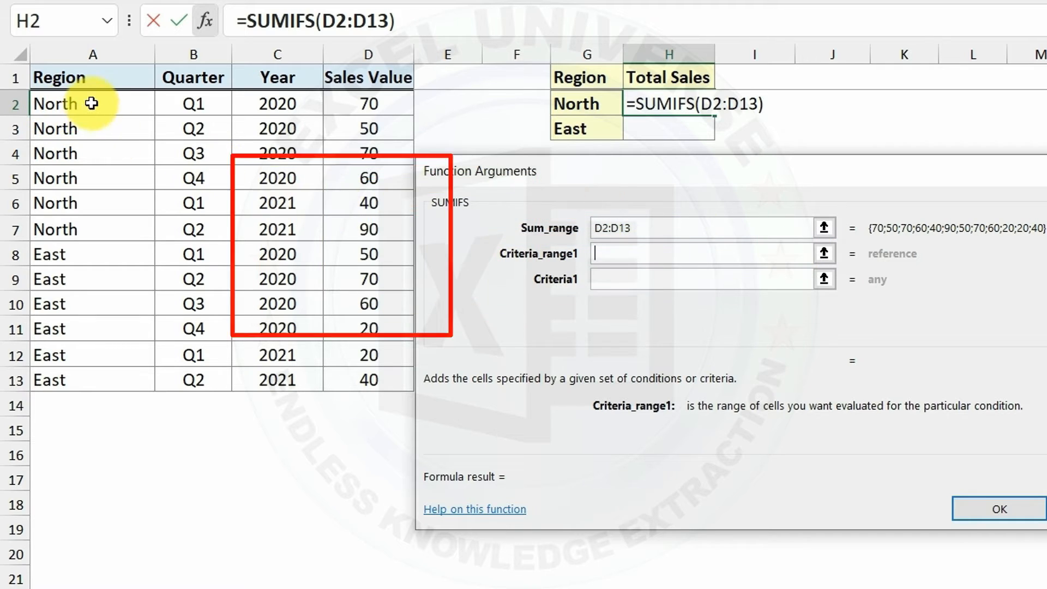
drag(94, 104, 113, 383)
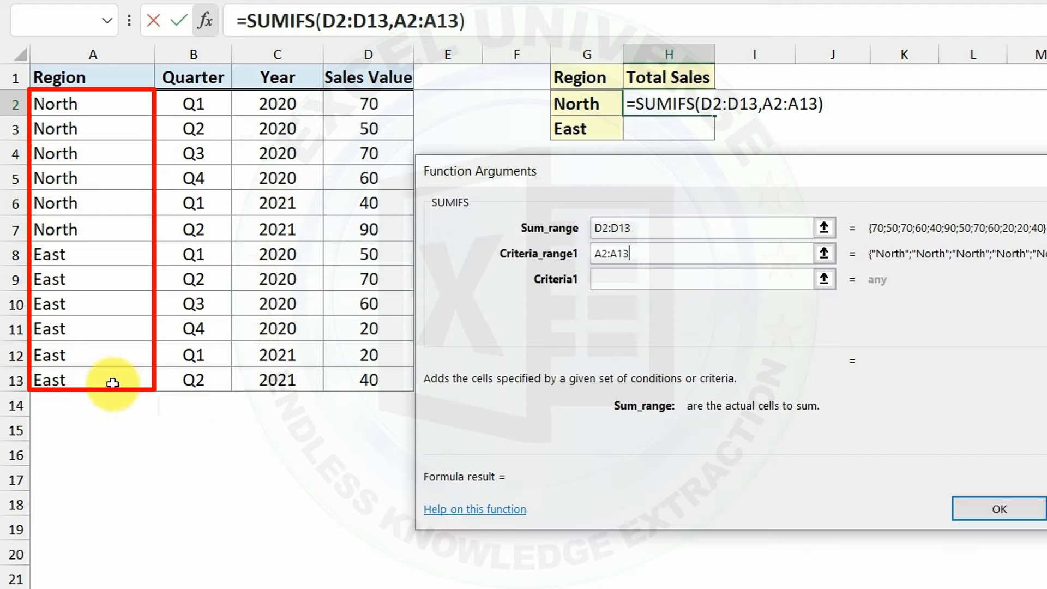
click(620, 279)
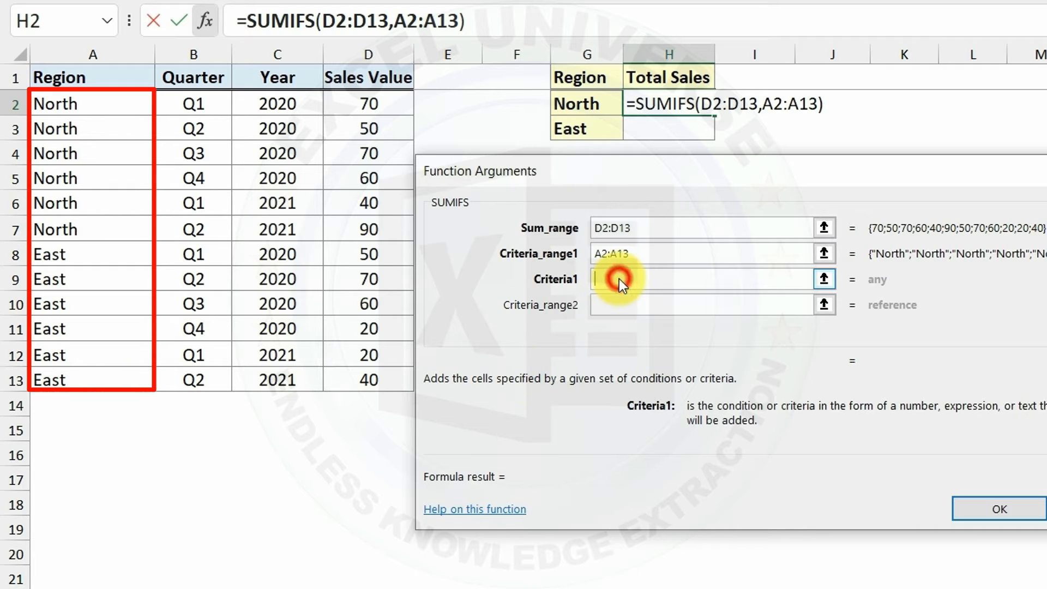
click(573, 105)
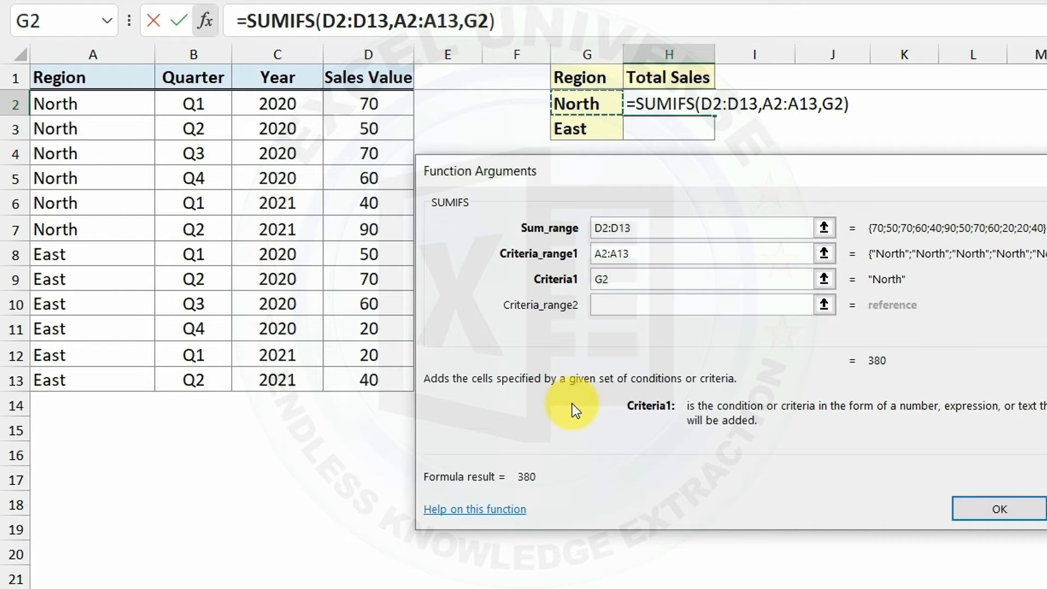
Make the sum range $D$2:$D$13 and criteria range $A$2:$A$13 absolute, keep G2 relative, and enter the formula in H2
click(660, 228)
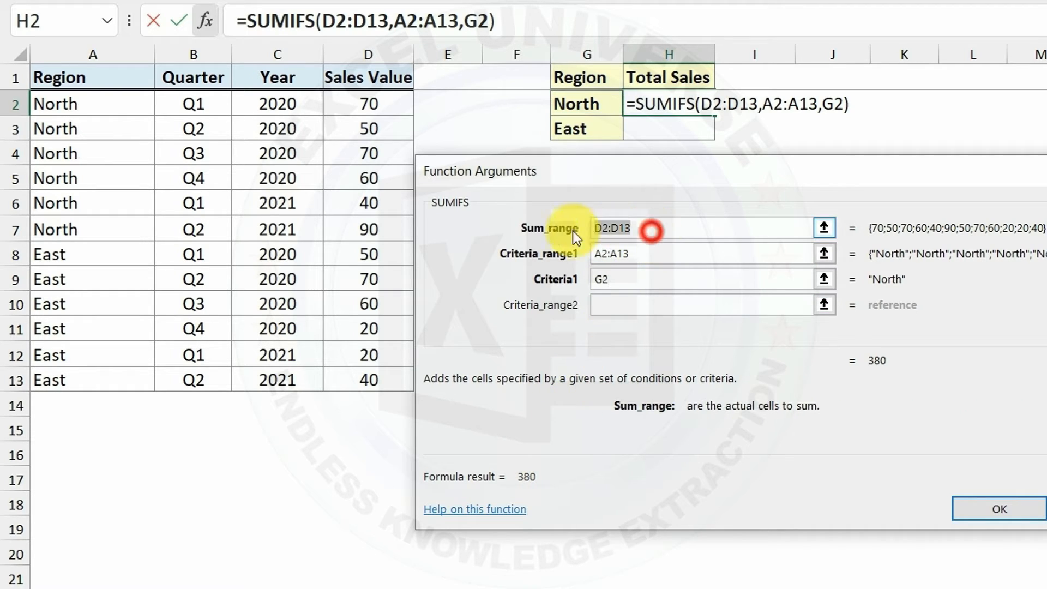
key(F4)
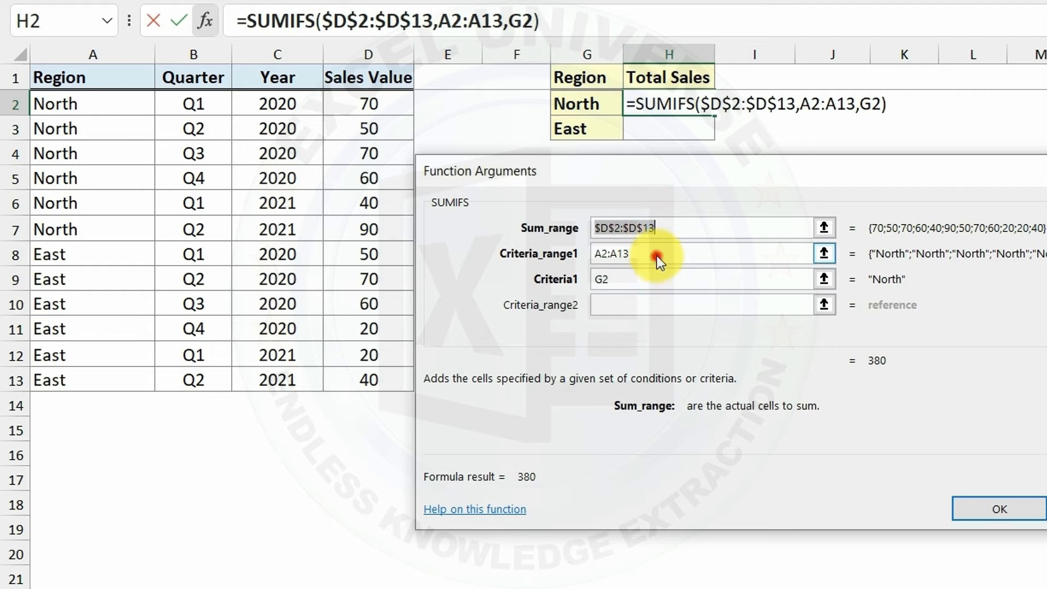
click(656, 254)
key(F4)
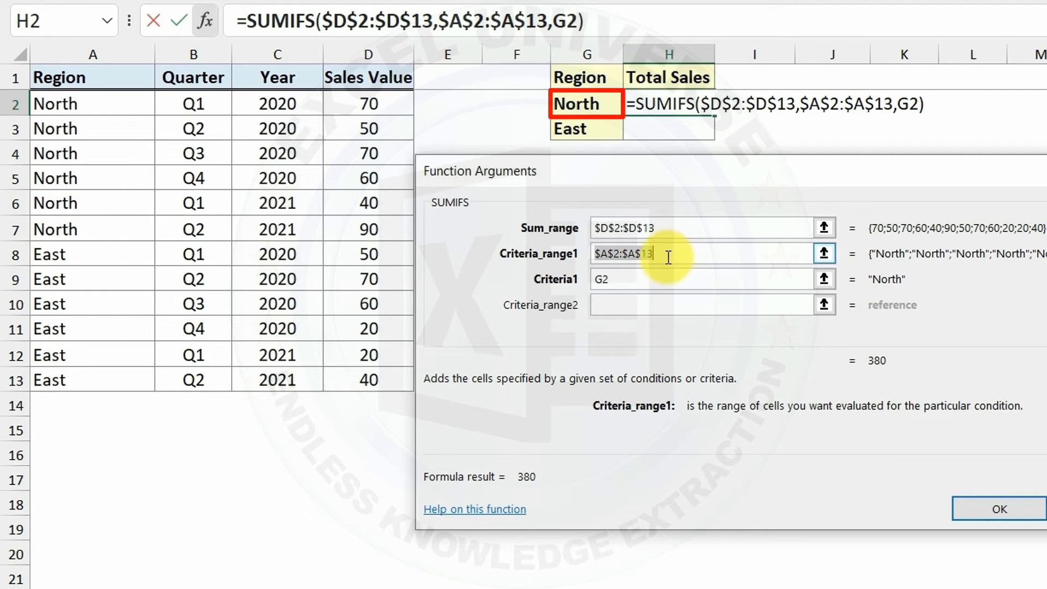
click(660, 279)
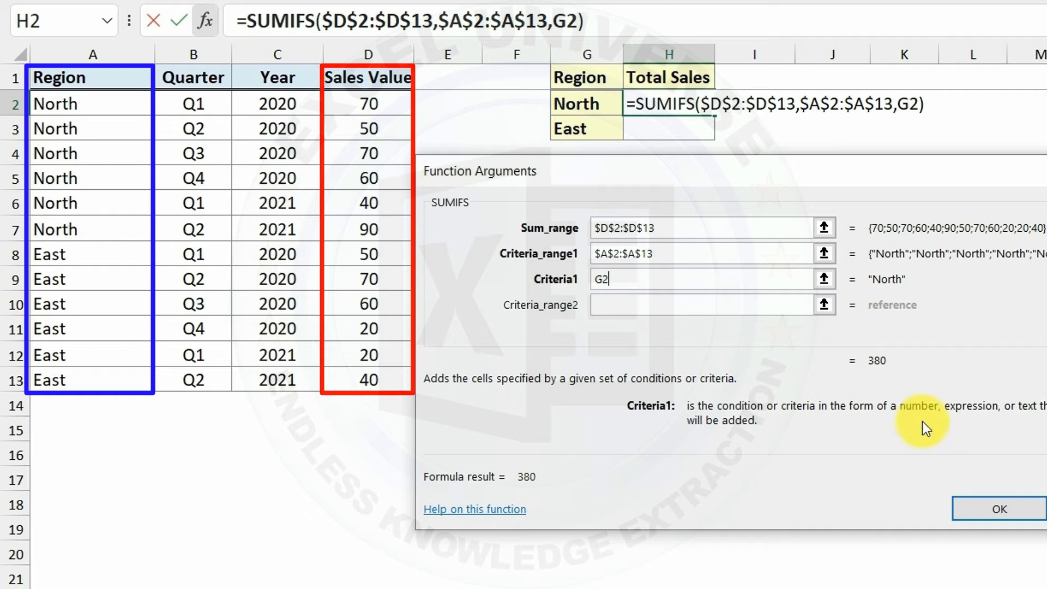
click(994, 512)
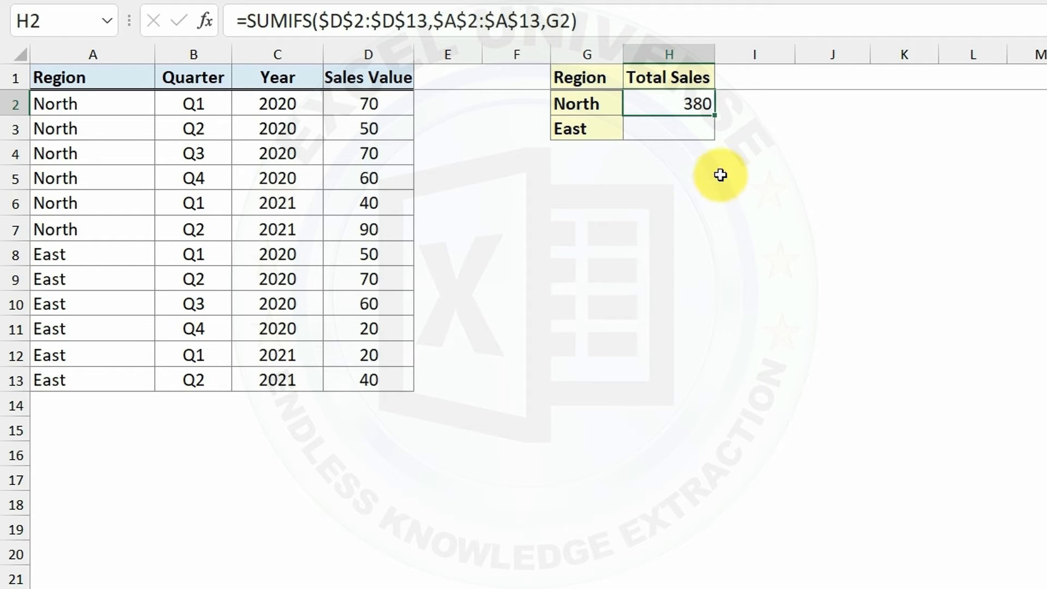
Fill the Total Sales formula from H2 down to H3 and centre both totals
drag(714, 115, 710, 131)
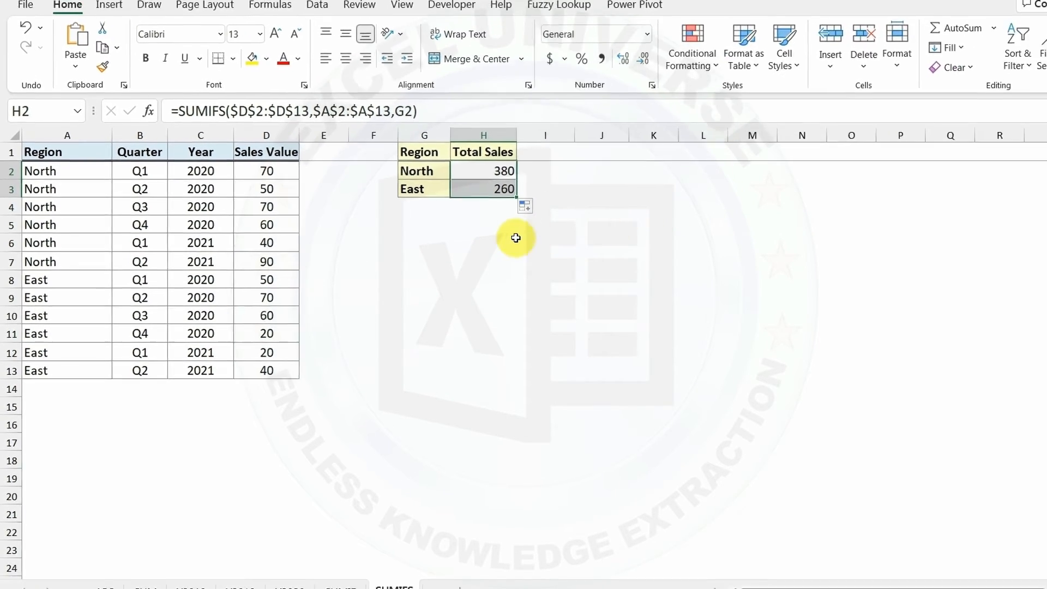
click(478, 171)
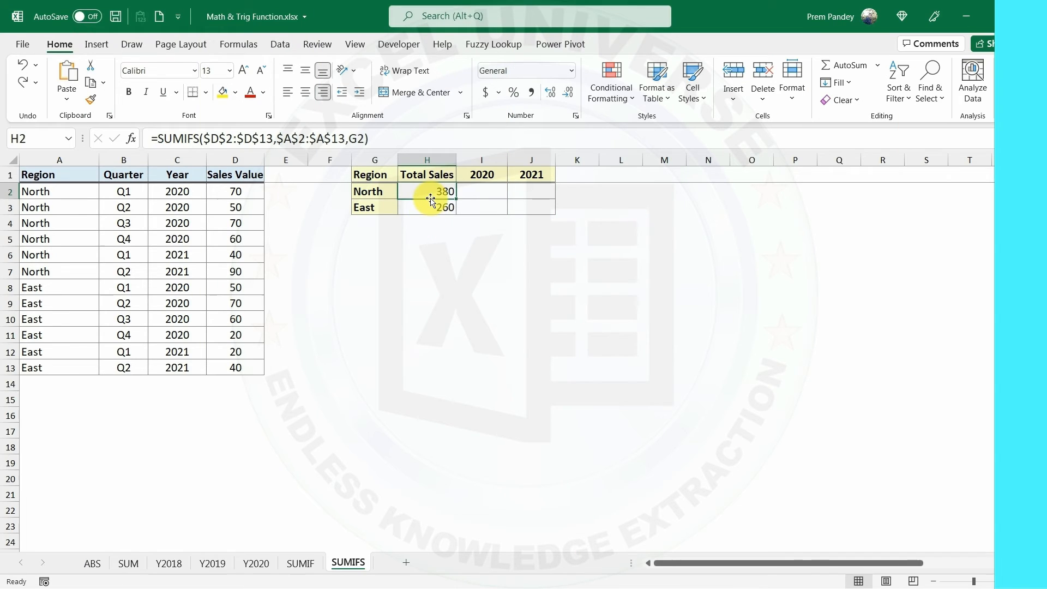
drag(428, 195, 430, 206)
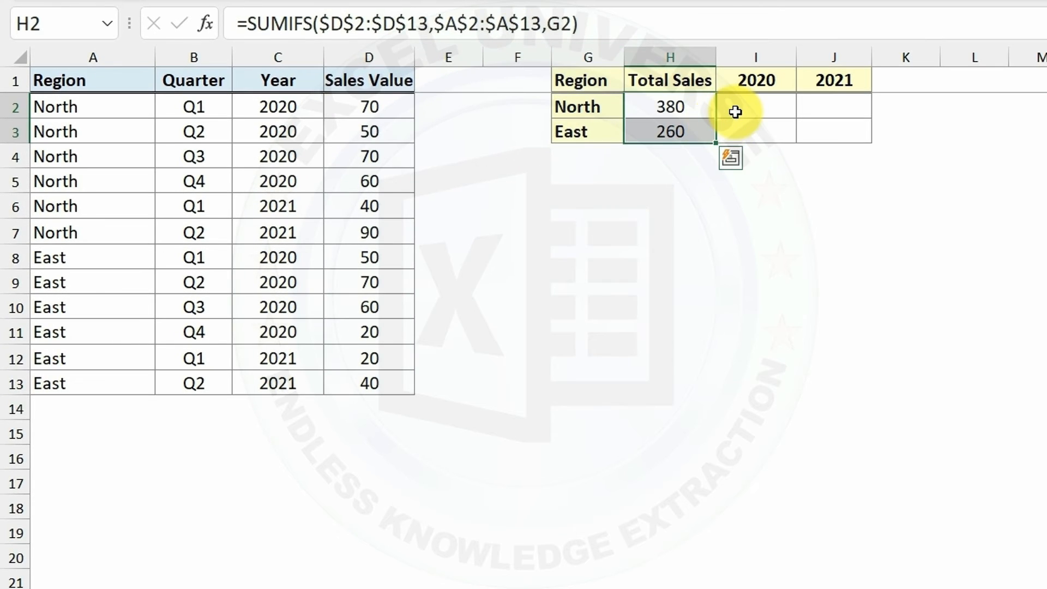
Start a SUMIFS function in I2 with its arguments dialog and set the sum range to absolute $D$1:$D$13
click(498, 185)
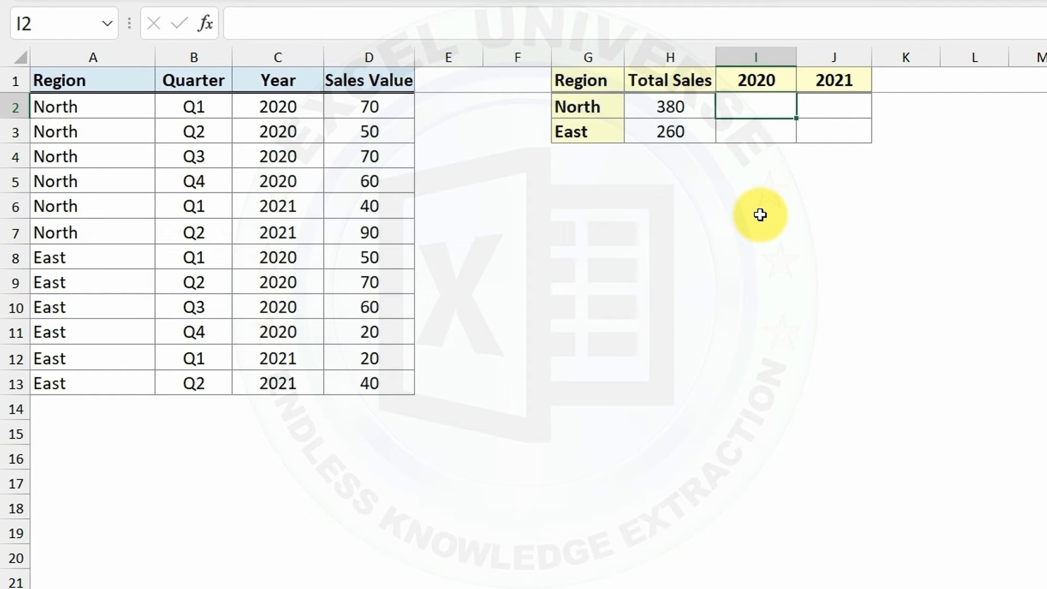
text(=sumifs)
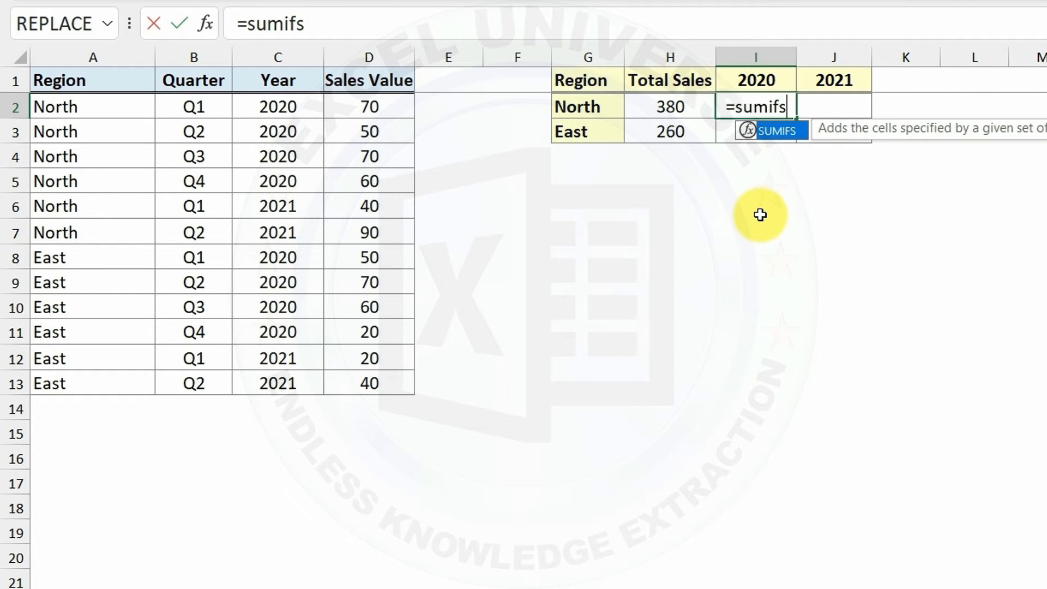
key(Tab)
click(212, 25)
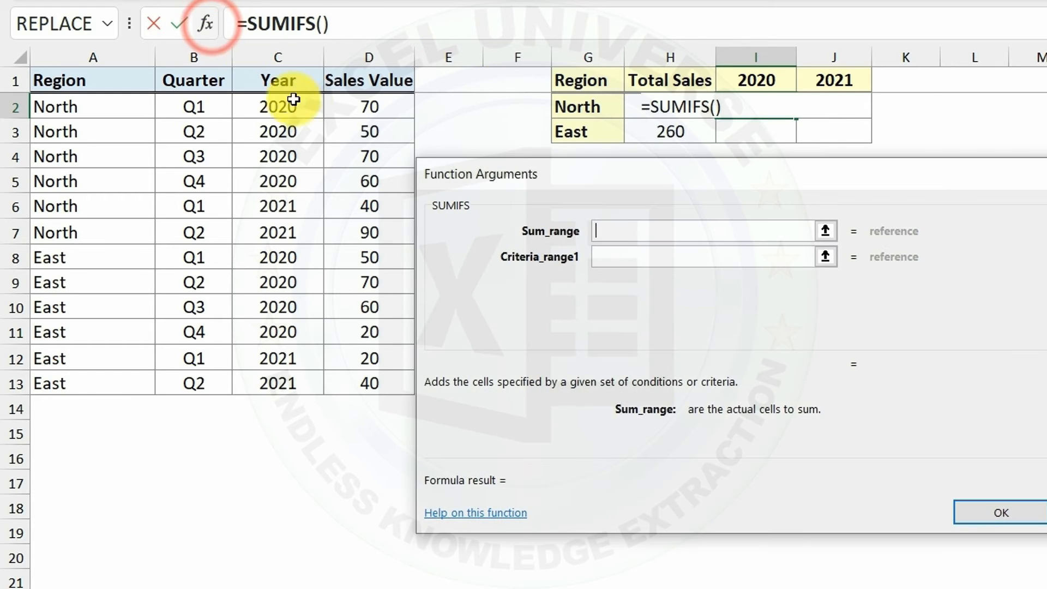
drag(376, 82, 390, 395)
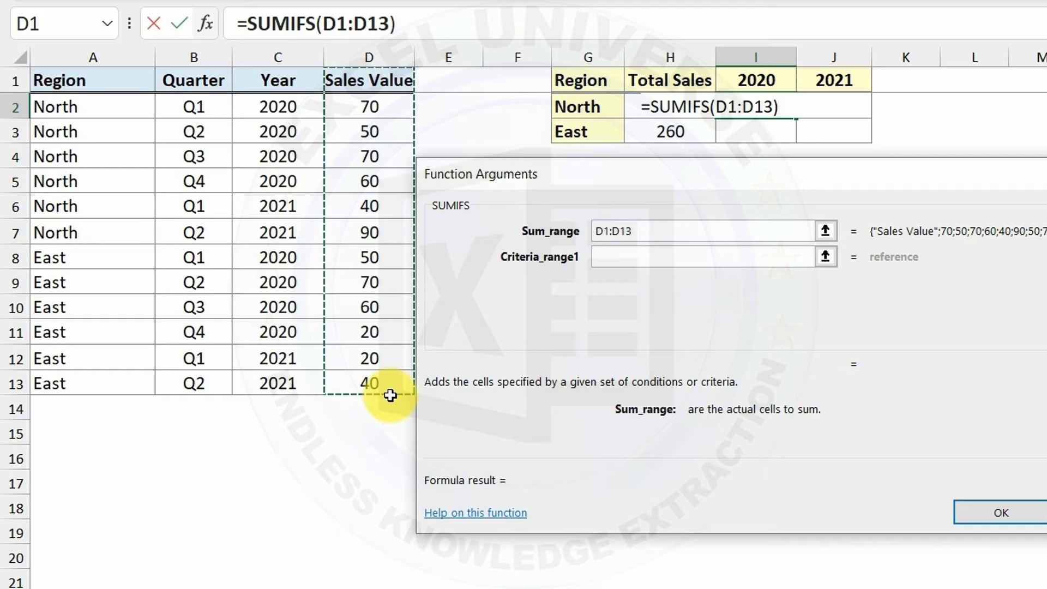
key(F4)
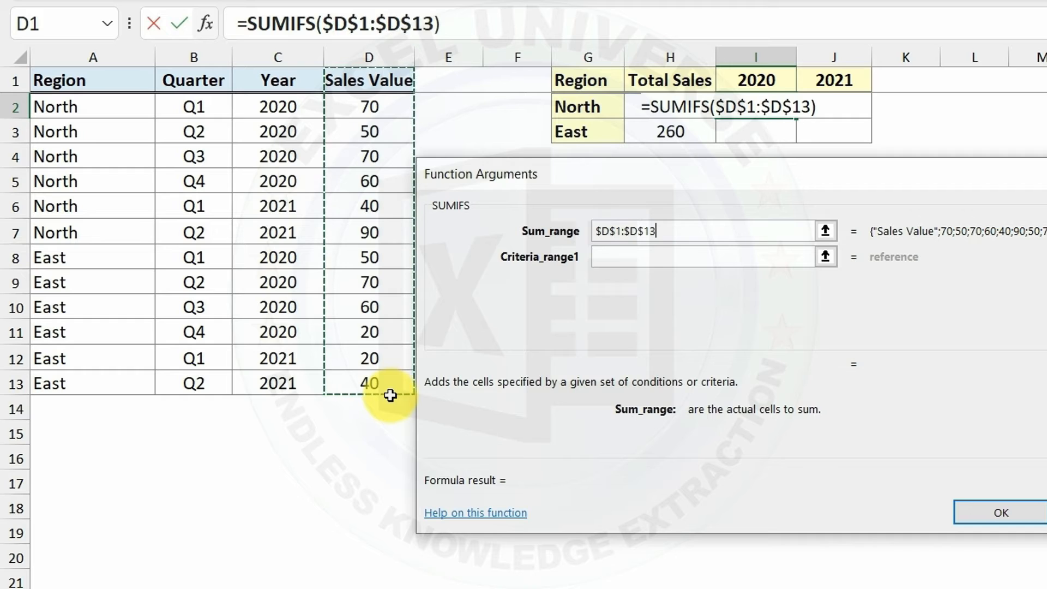
Set the first criteria range to $A$1:$A$13 and its criterion to $G2, locking only the column
click(616, 261)
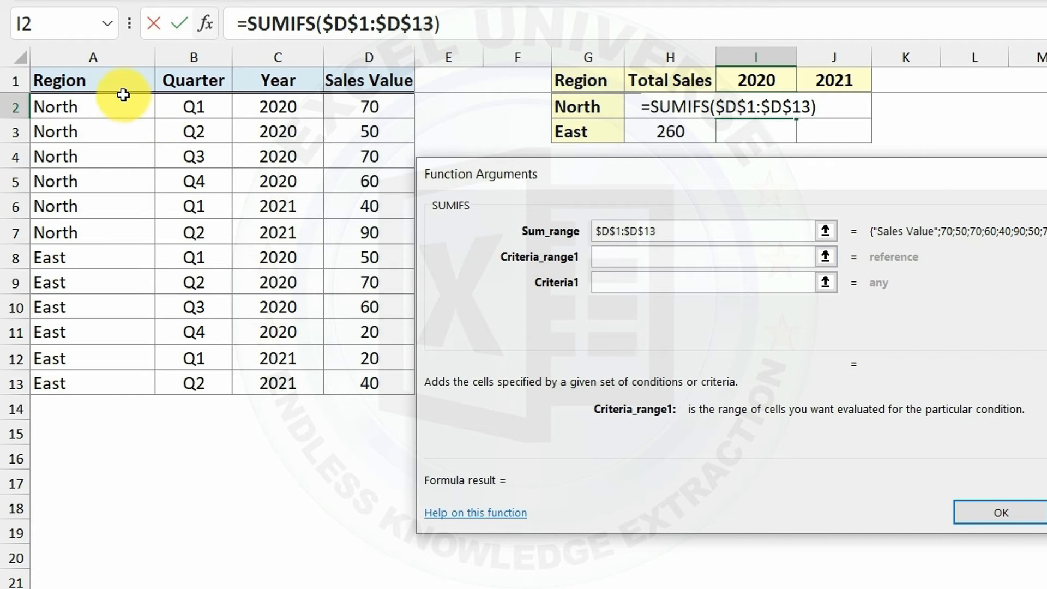
drag(120, 80, 129, 387)
key(F4)
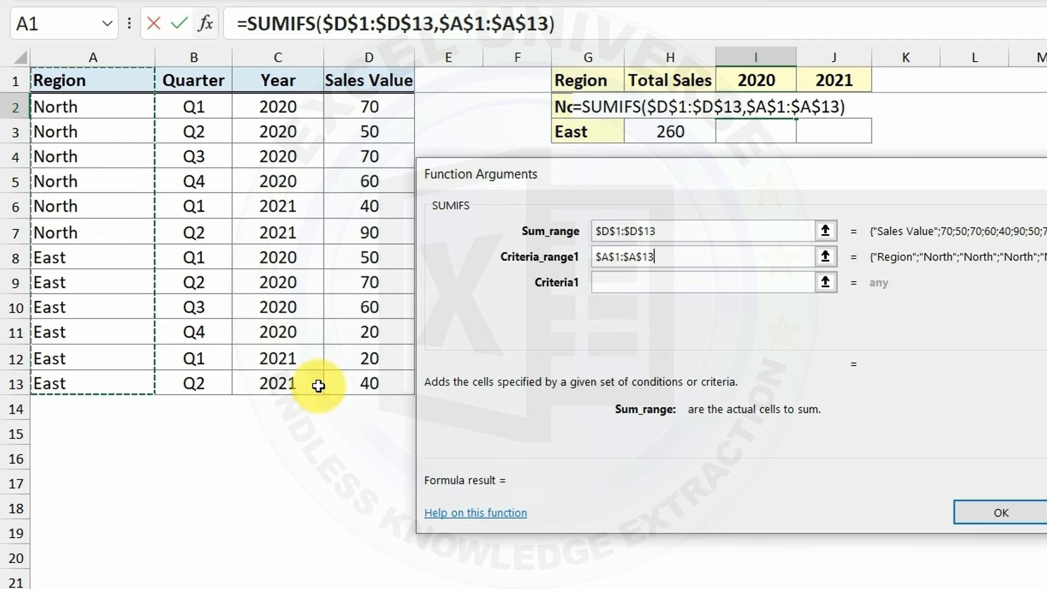
click(636, 291)
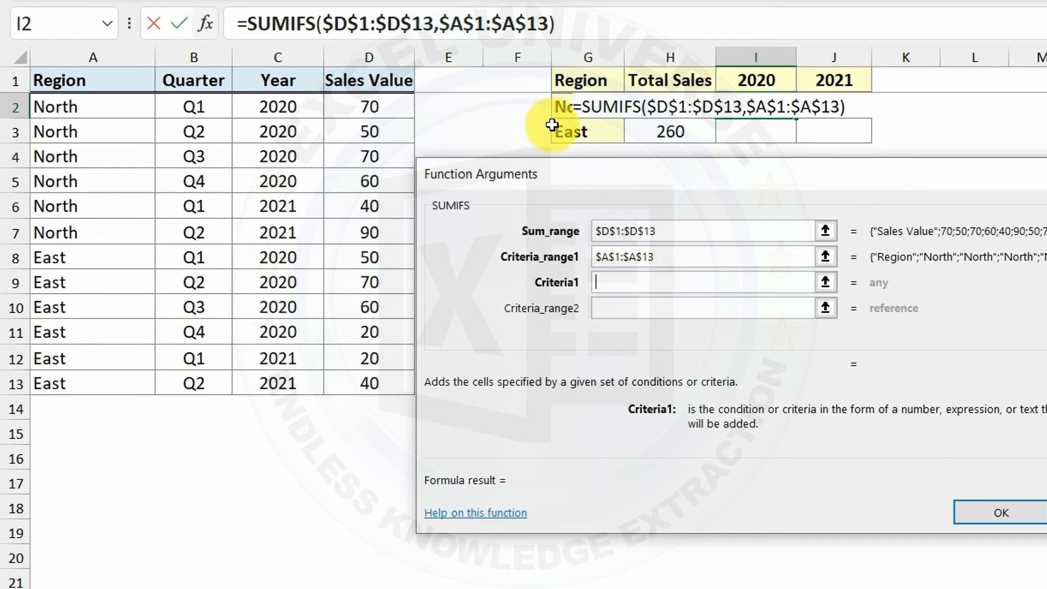
click(554, 107)
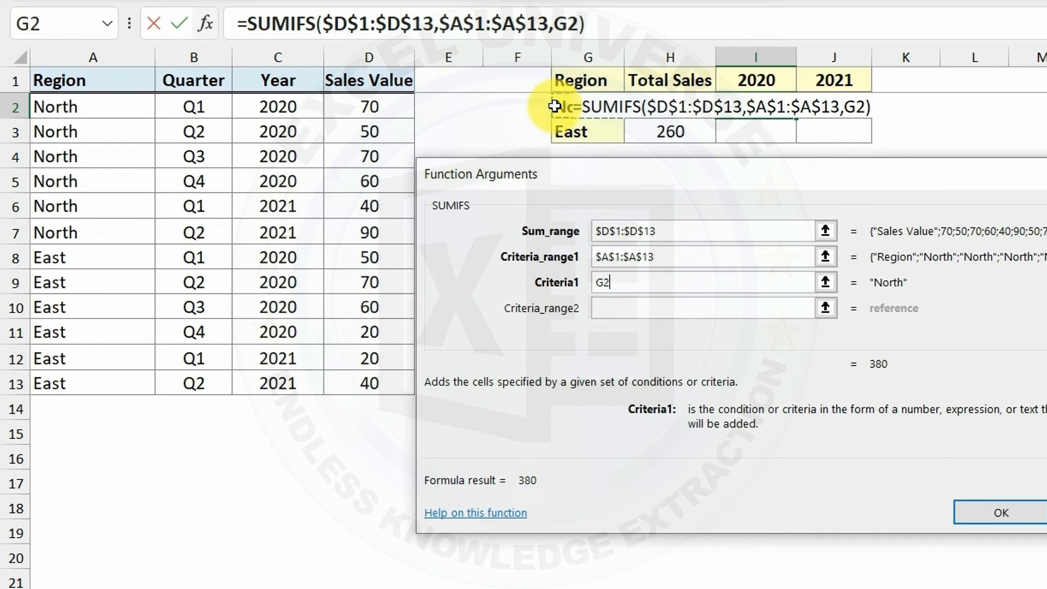
key(F4)
key(F4)
key(F4)
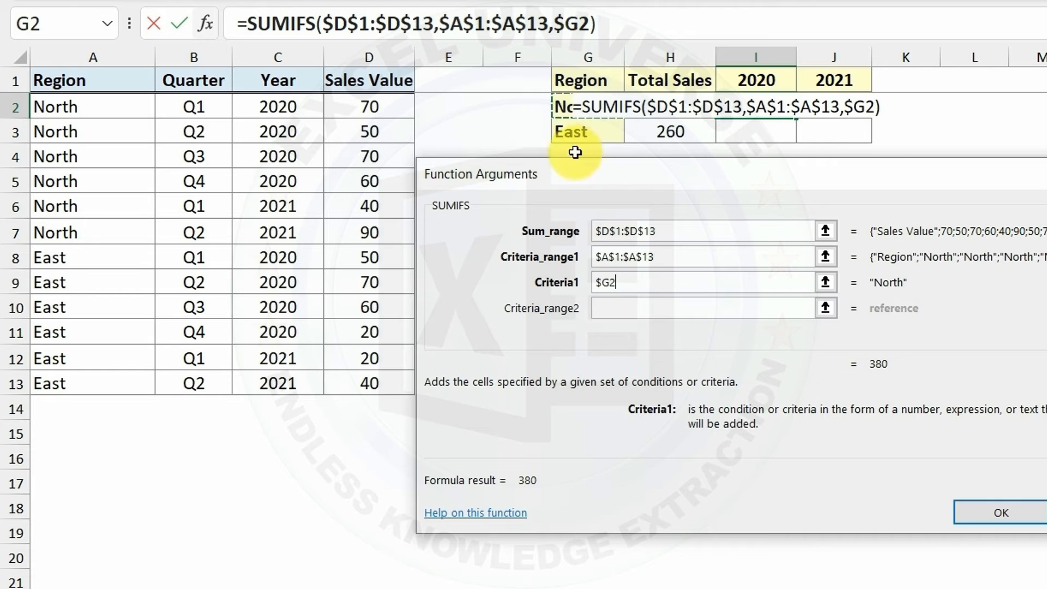
Add the second criteria range $C$1:$C$13 with criterion I$1, locking only the row, and enter the formula in I2
click(681, 312)
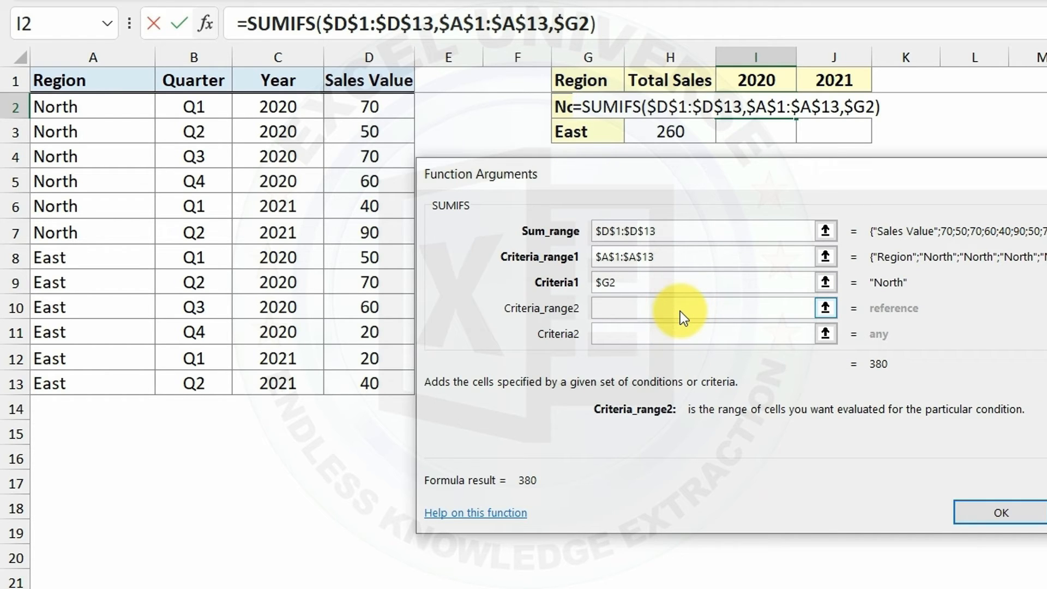
drag(296, 82, 306, 381)
key(F4)
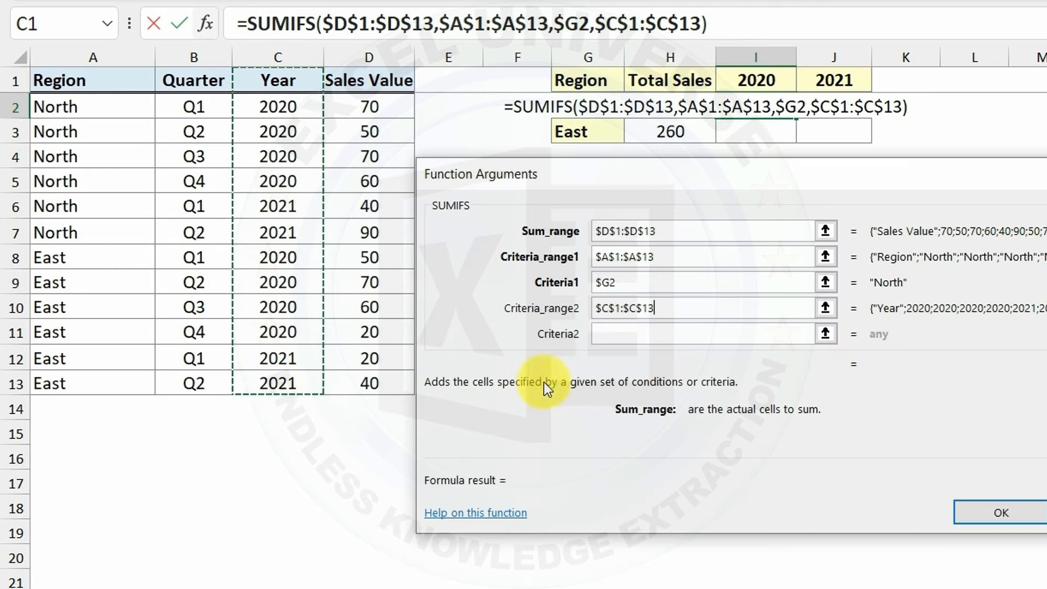
click(617, 334)
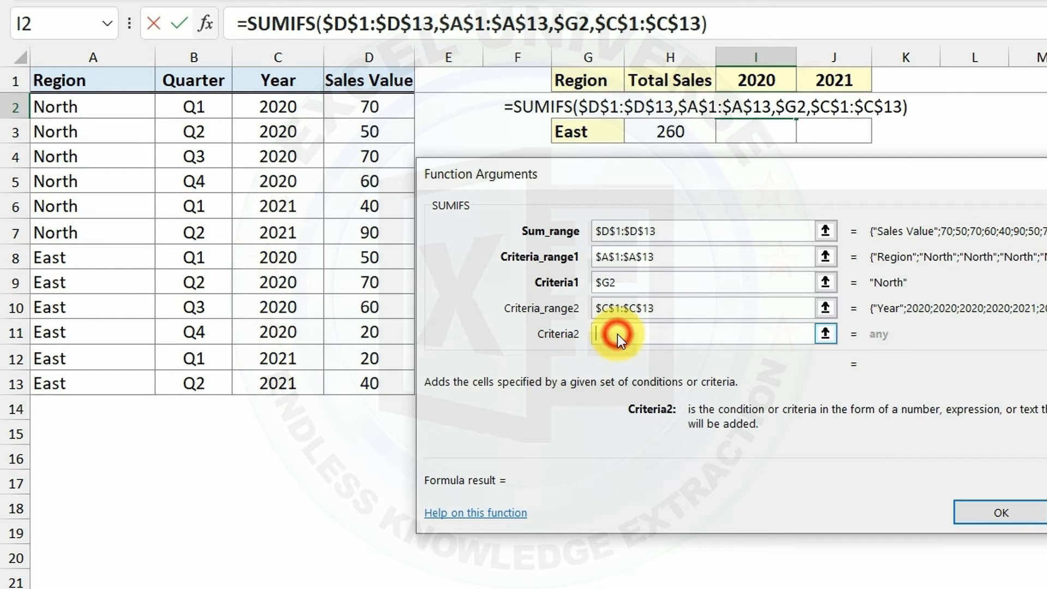
click(740, 81)
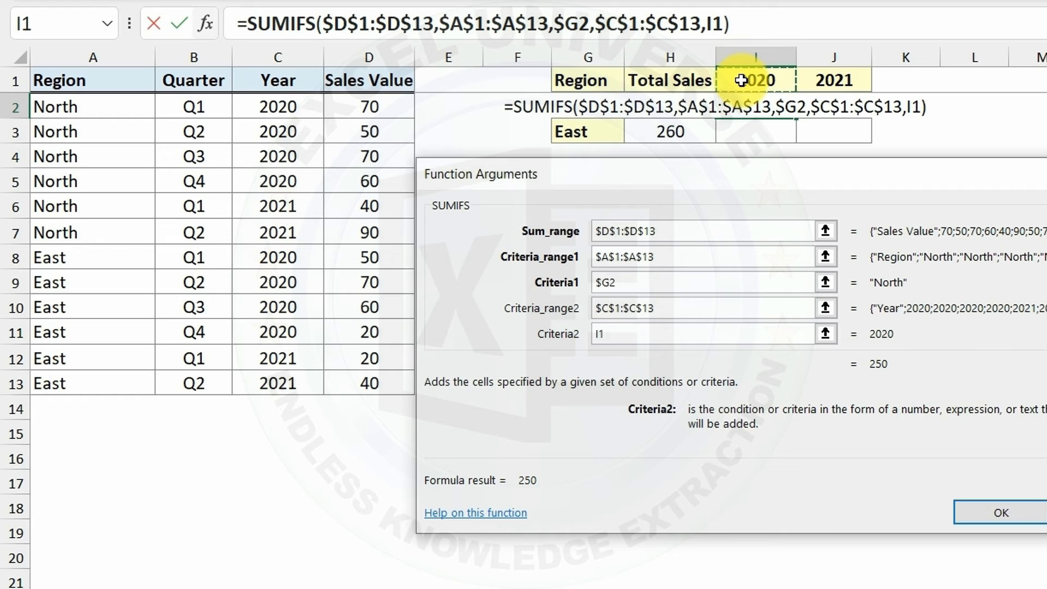
key(F4)
key(F4)
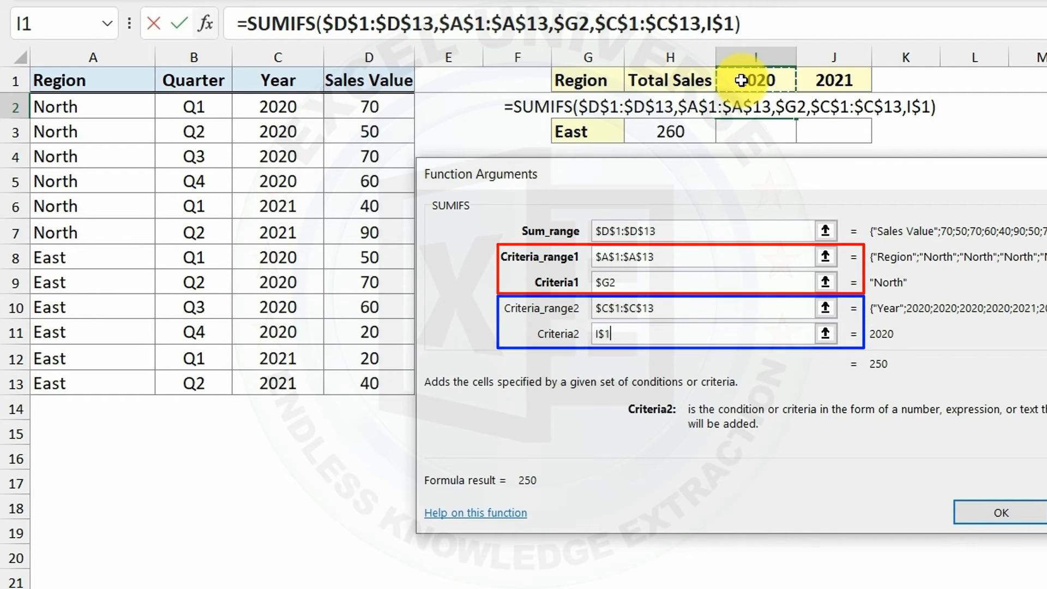
click(1002, 506)
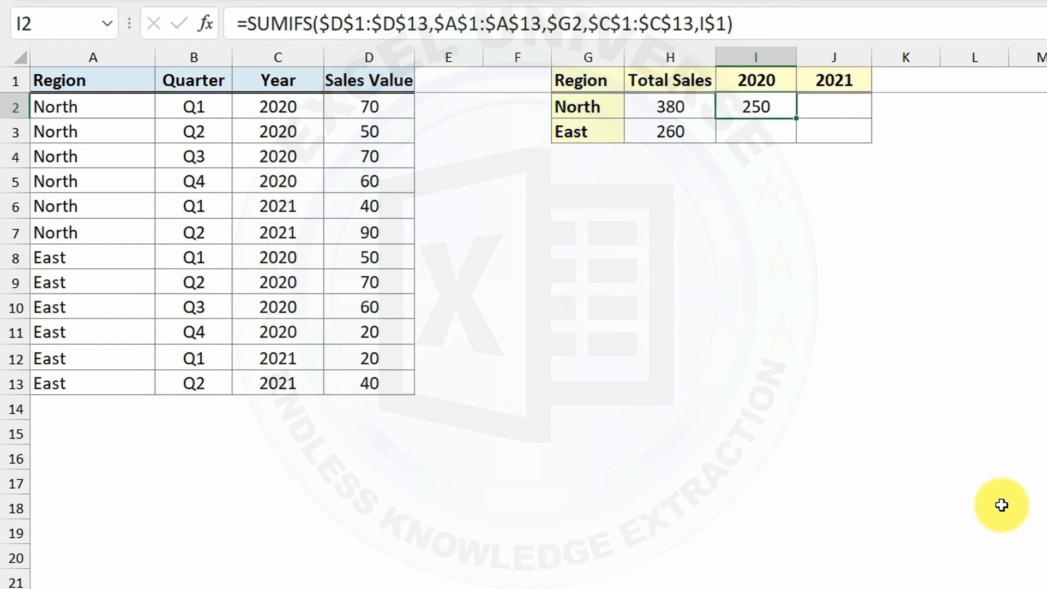
Copy the SUMIFS formula from I2 into the whole 2020 and 2021 block I2:J3, ending the copy mode with I2 selected
right_click(774, 109)
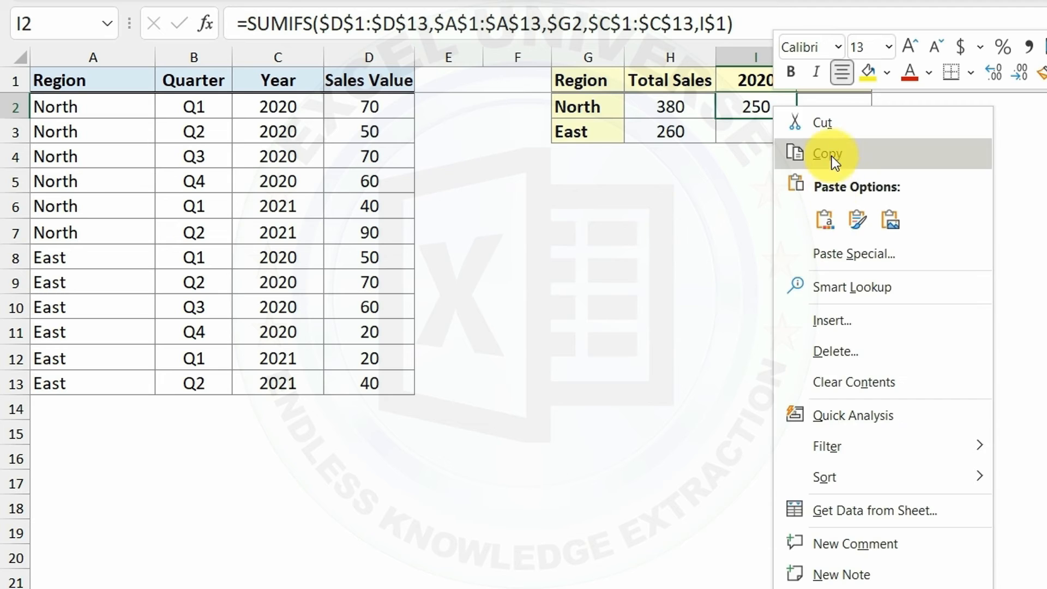
click(827, 154)
drag(756, 107, 822, 131)
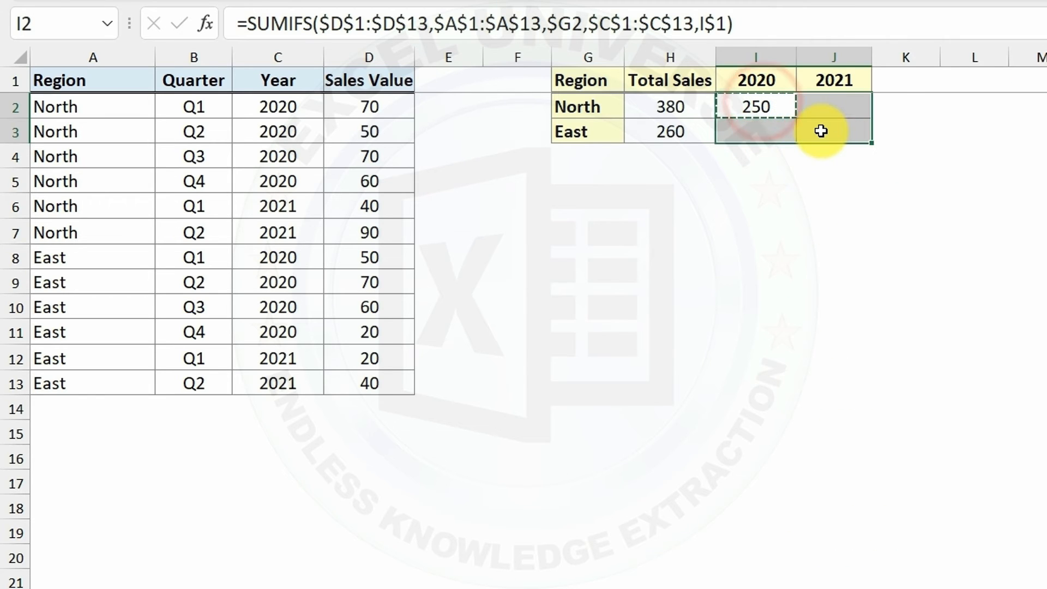
right_click(821, 130)
click(872, 228)
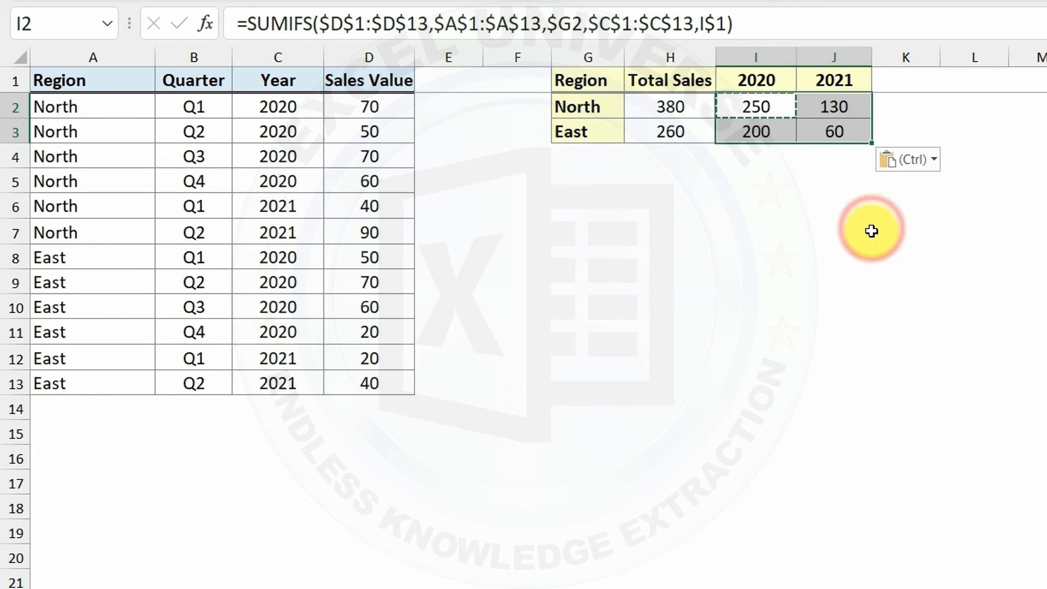
click(756, 107)
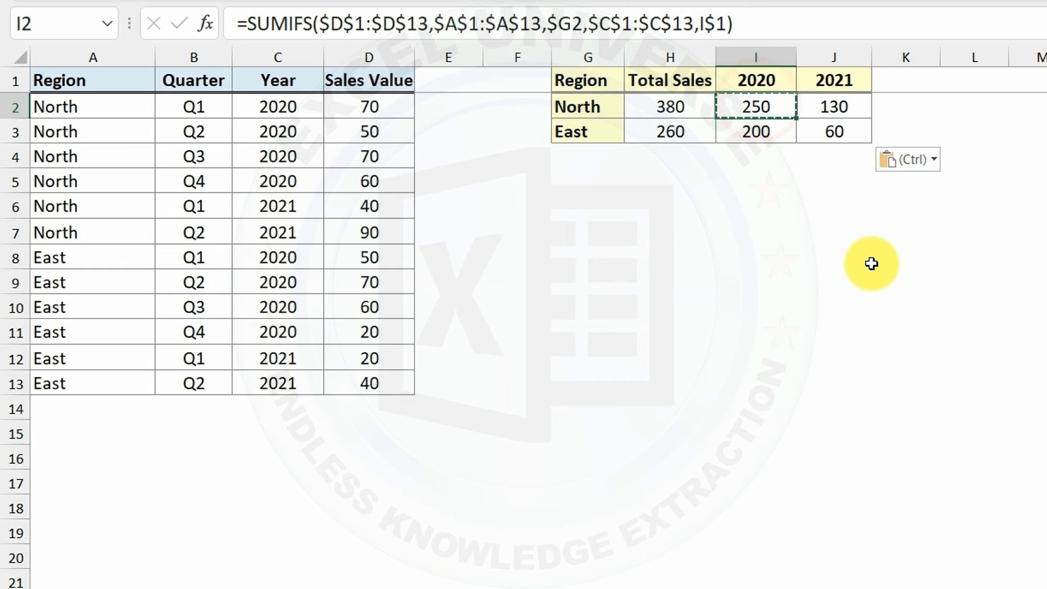
key(Escape)
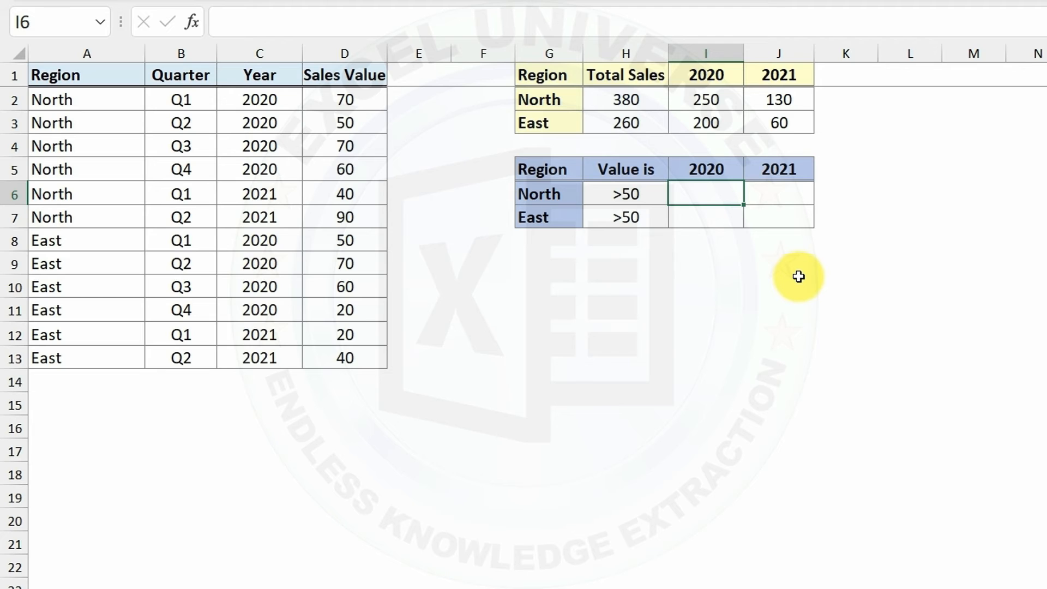
Start a SUMIFS function in I6 with its arguments dialog and set the sum range to absolute $D$2:$D$13
text(=sumifs)
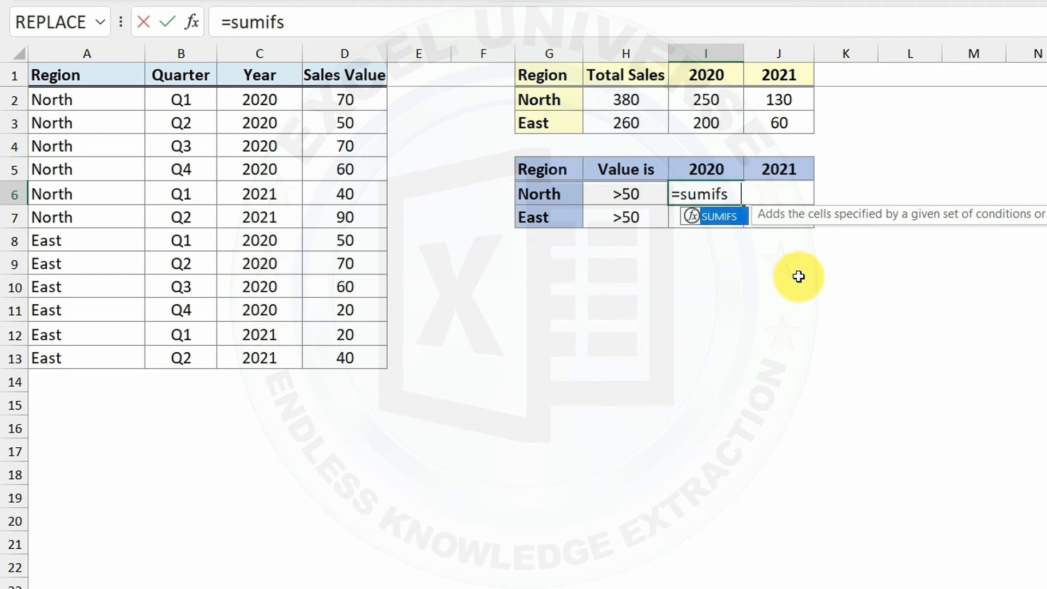
key(Tab)
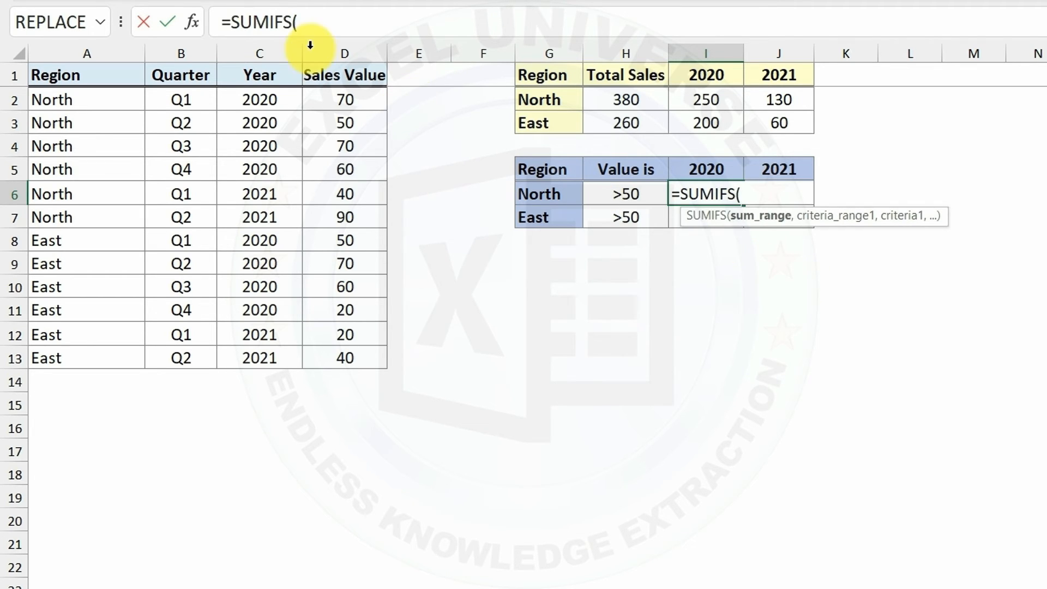
click(192, 21)
drag(358, 99, 363, 358)
key(F4)
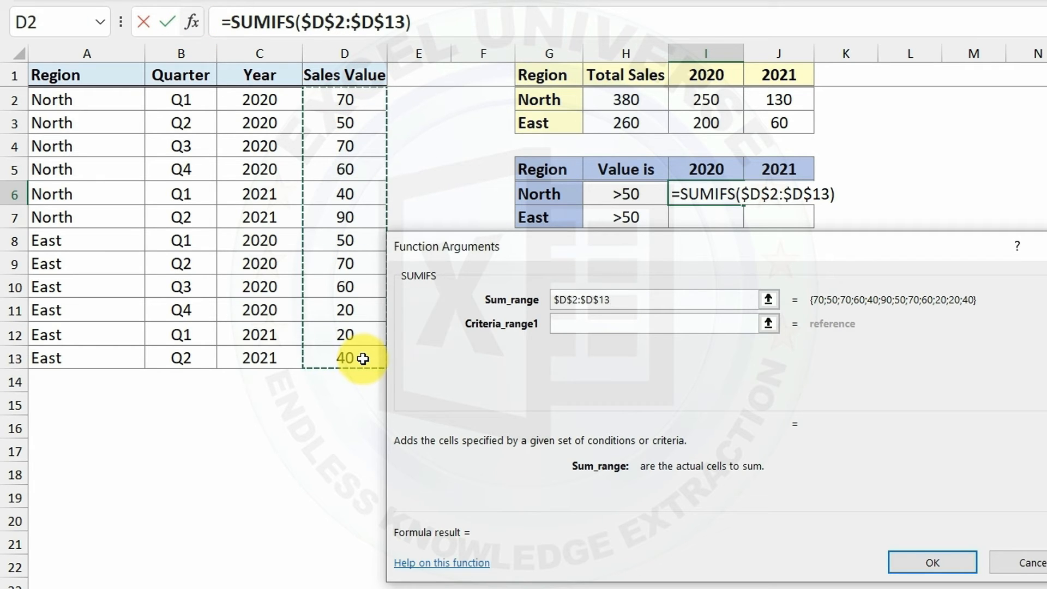
Set the first criteria range to the sales values $D$2:$D$13 and its criterion to $H6, locking only the column
click(574, 324)
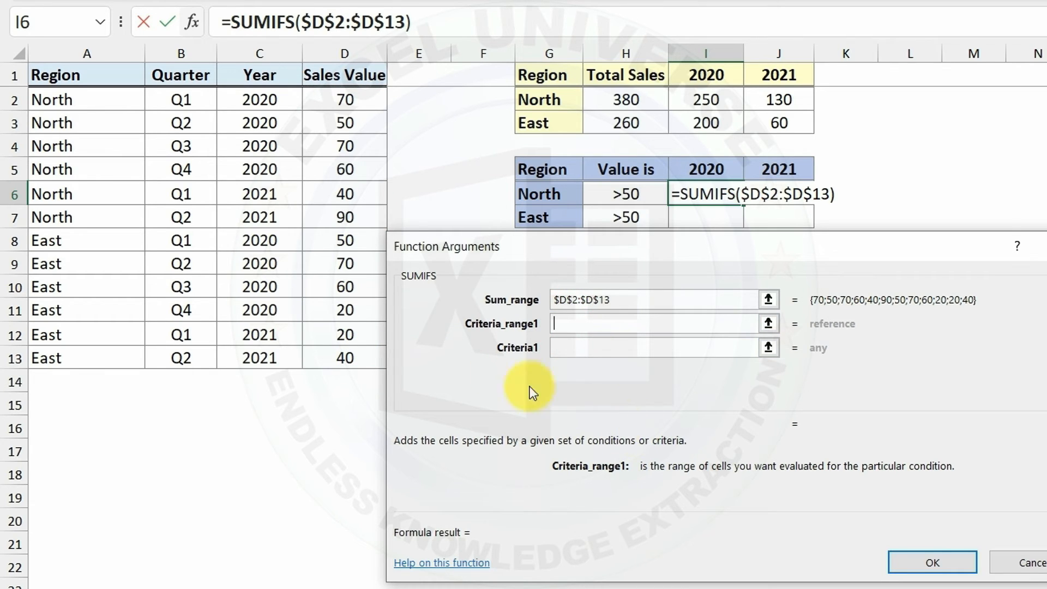
drag(354, 96, 356, 362)
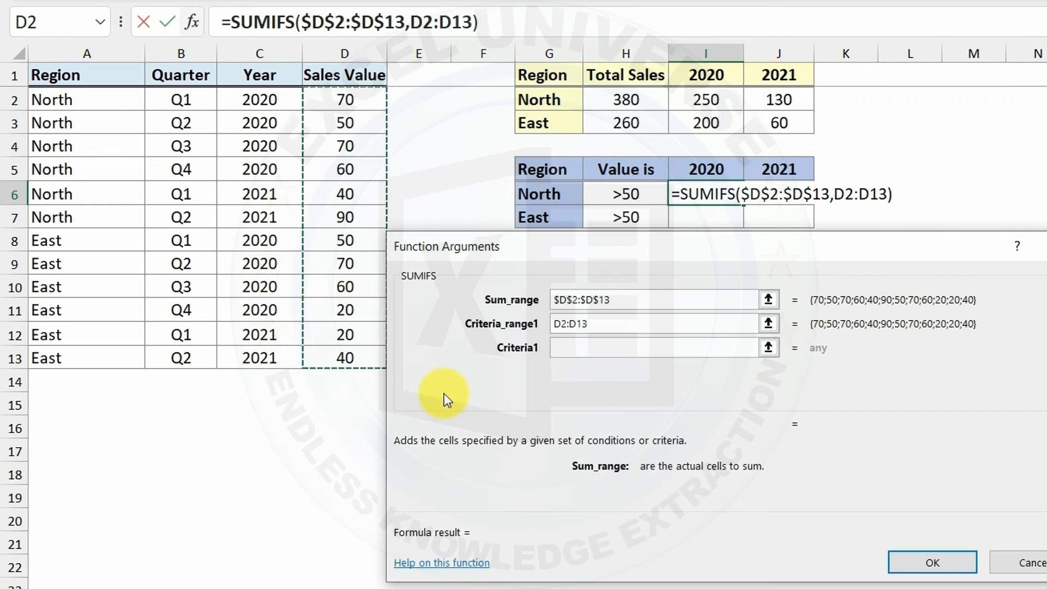
key(F4)
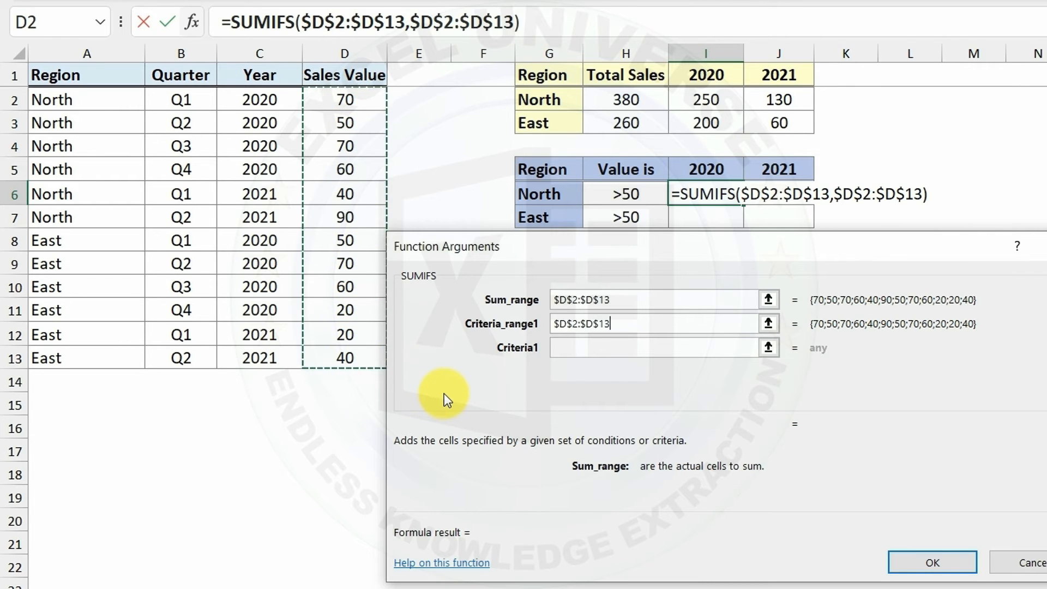
click(586, 349)
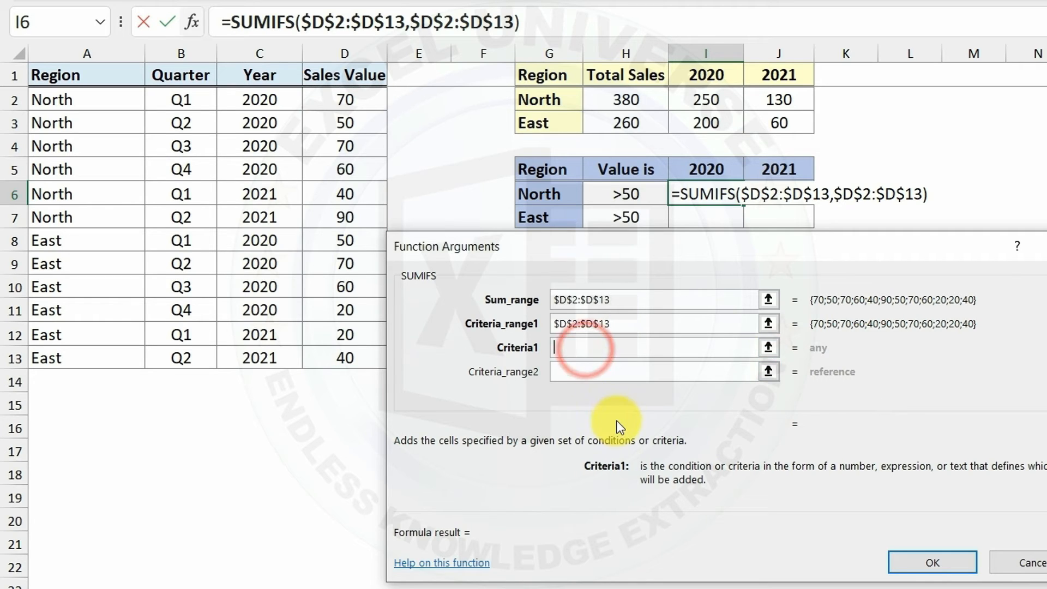
click(618, 193)
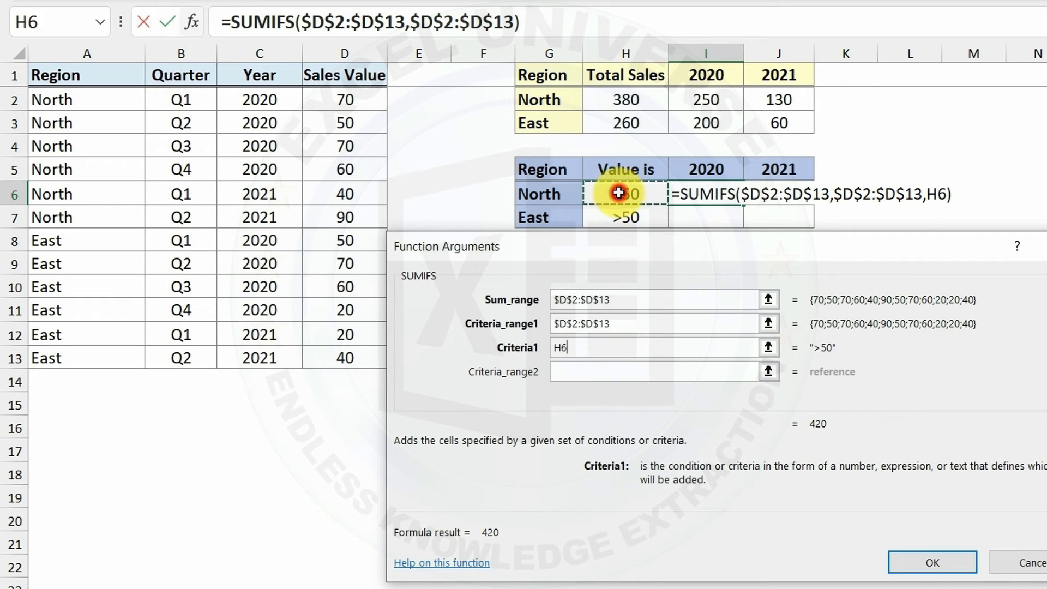
key(F4)
key(F4)
key(F4)
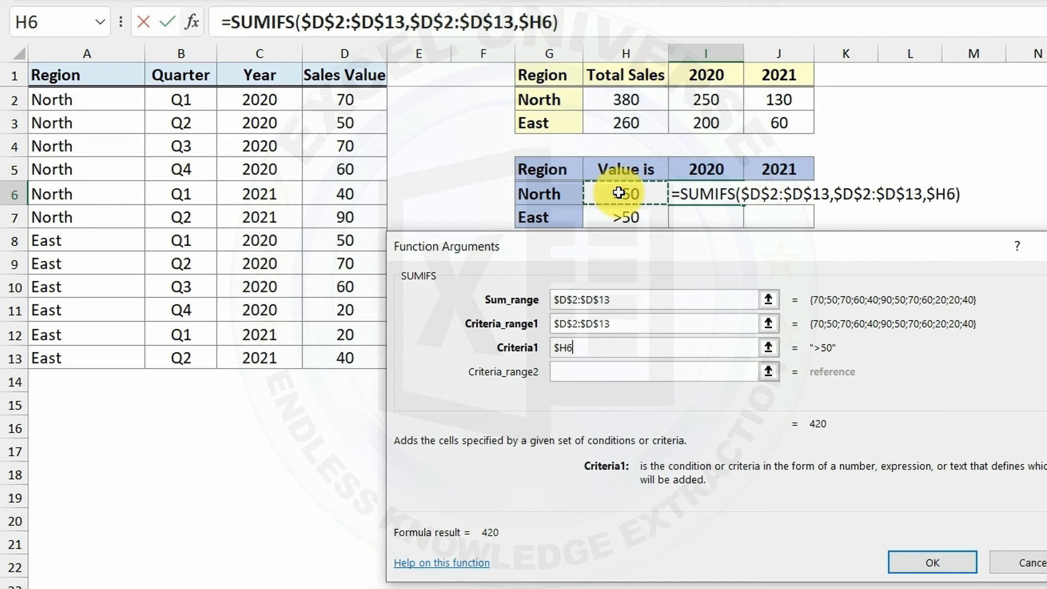
Add the region column $A$2:$A$13 as second criteria range with criterion $G6, locking only the column
click(609, 377)
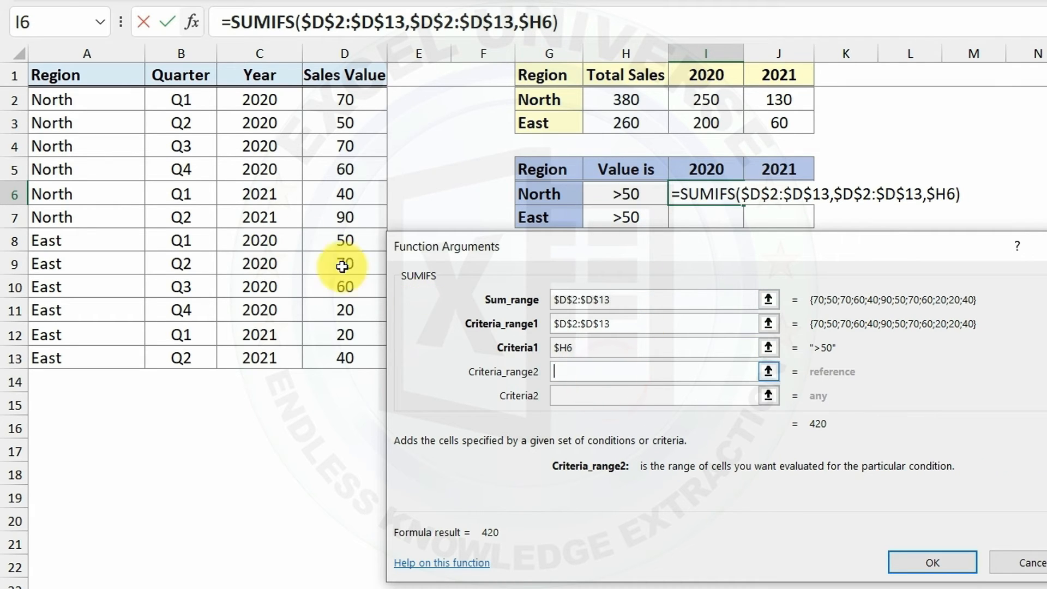
drag(98, 97, 129, 354)
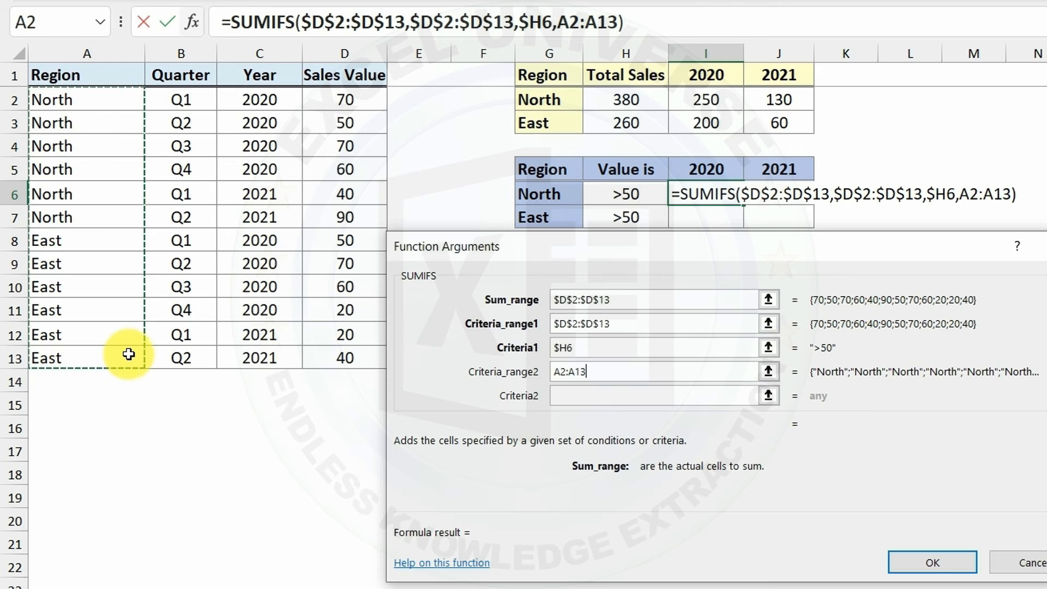
key(F4)
click(568, 396)
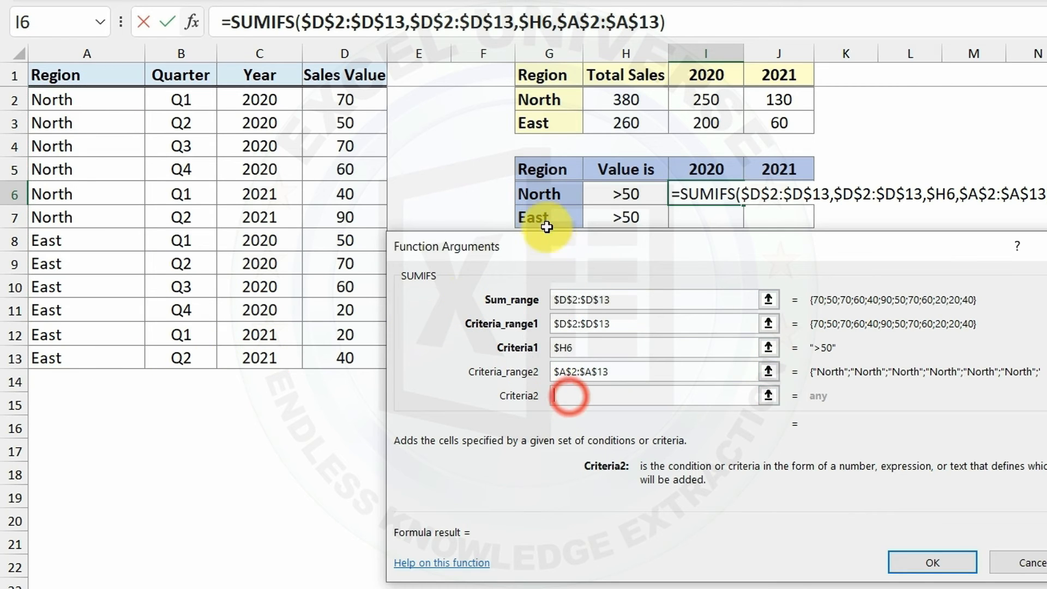
click(537, 191)
key(F4)
key(F4)
key(F4)
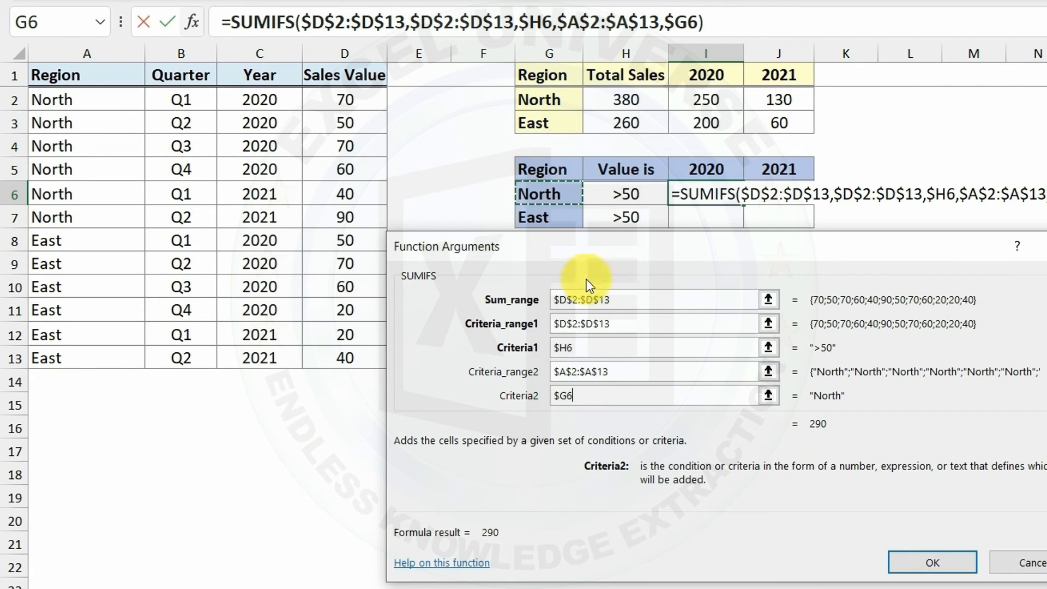
Add the third criteria range $C$2:$C$13 with criterion I$5, locking only the row, and enter the formula in I6
key(Tab)
drag(279, 97, 290, 363)
key(F4)
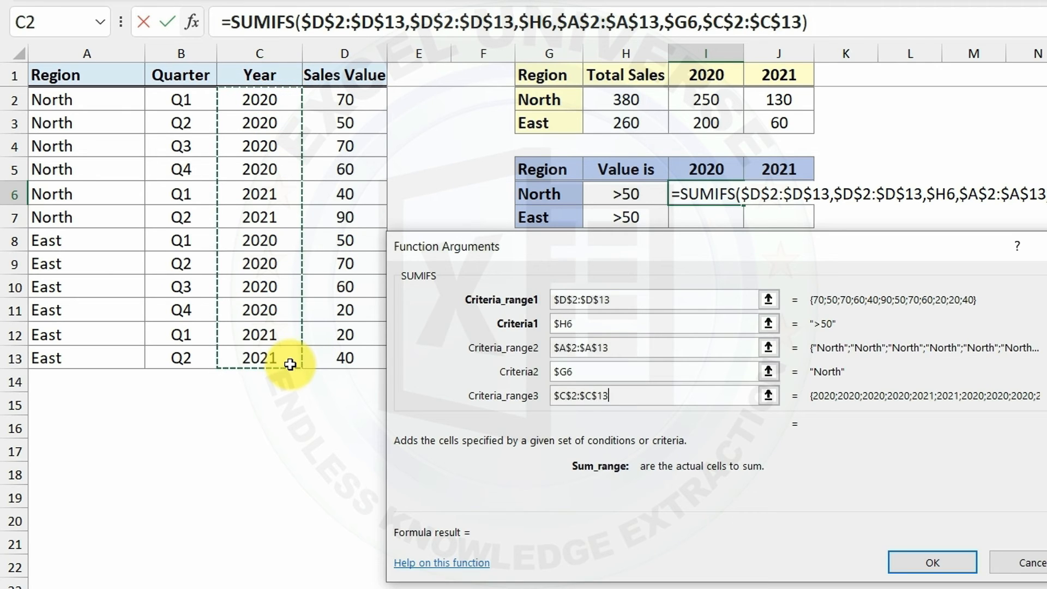
key(Tab)
click(687, 168)
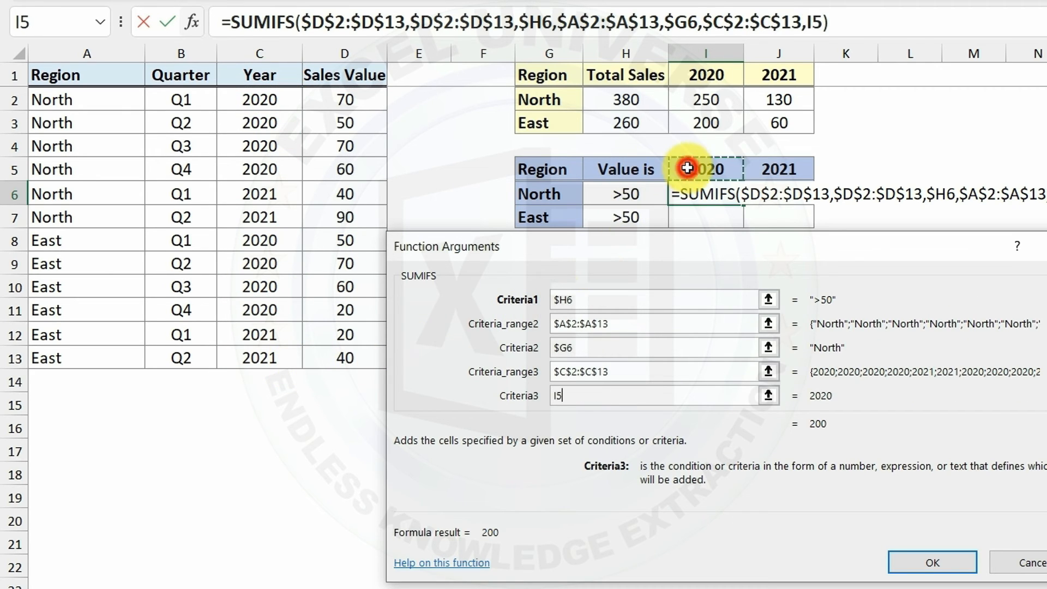
key(F4)
key(F4)
click(926, 559)
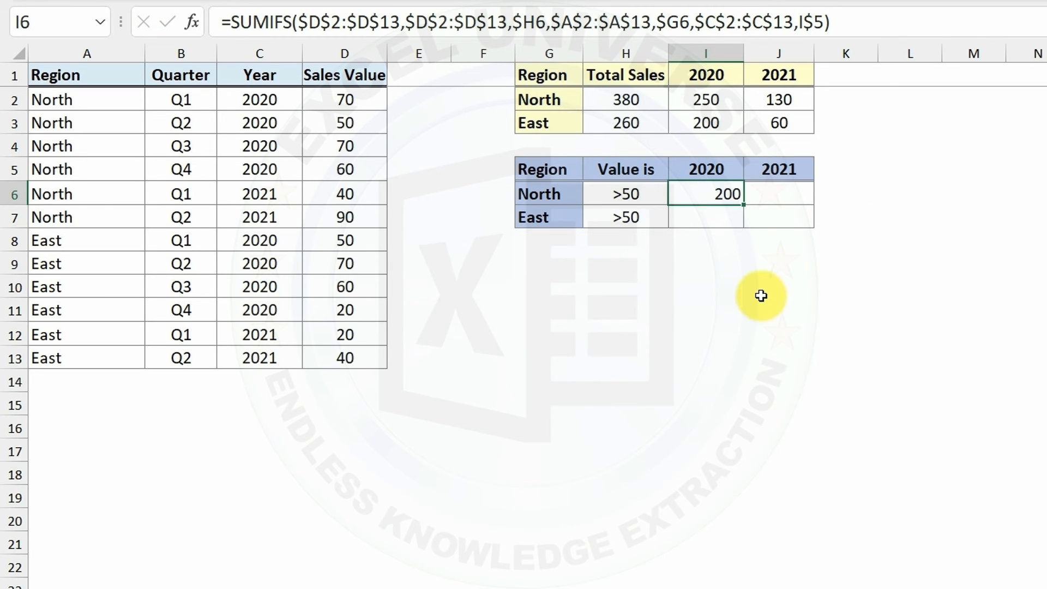
Fill the I6 formula across to J6 and down to row 7 for both years
drag(743, 205, 827, 214)
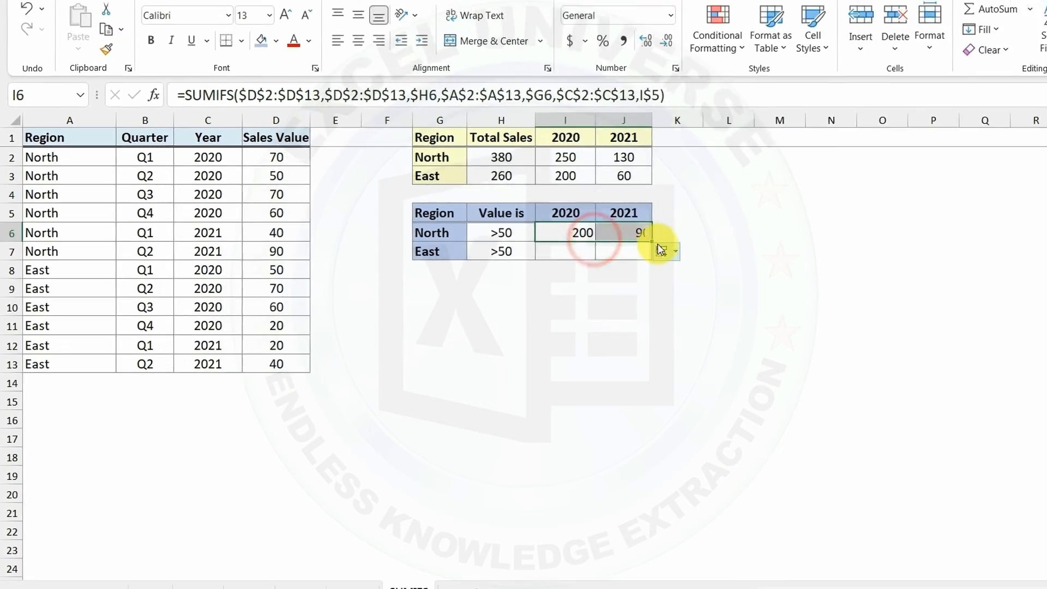
drag(651, 242, 652, 260)
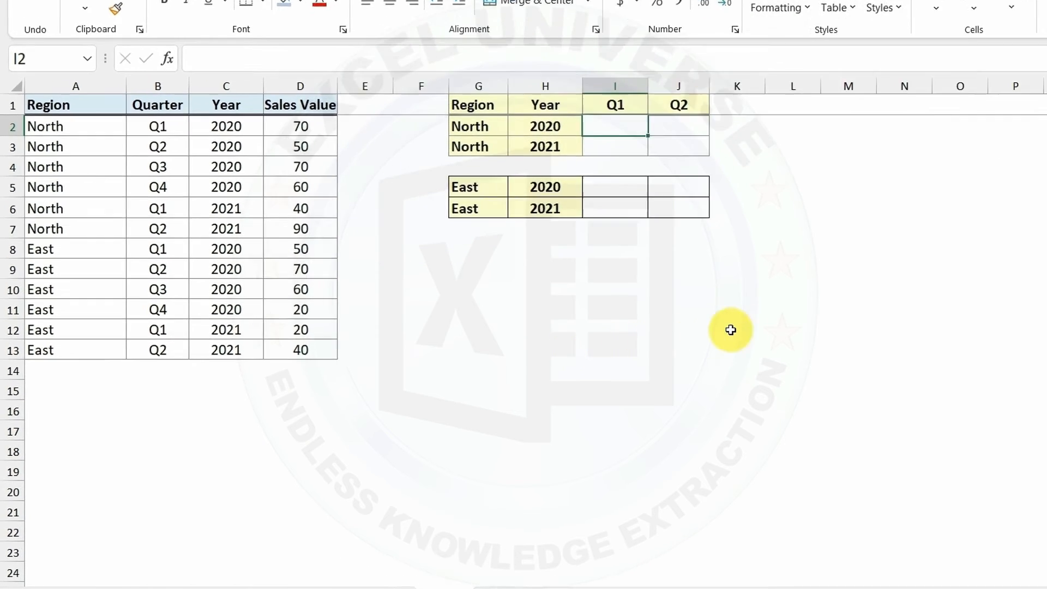
Start a SUMIFS function in I2 of the quarterly table with its arguments dialog and set the sum range to $D$2:$D$13
text(sumifs)
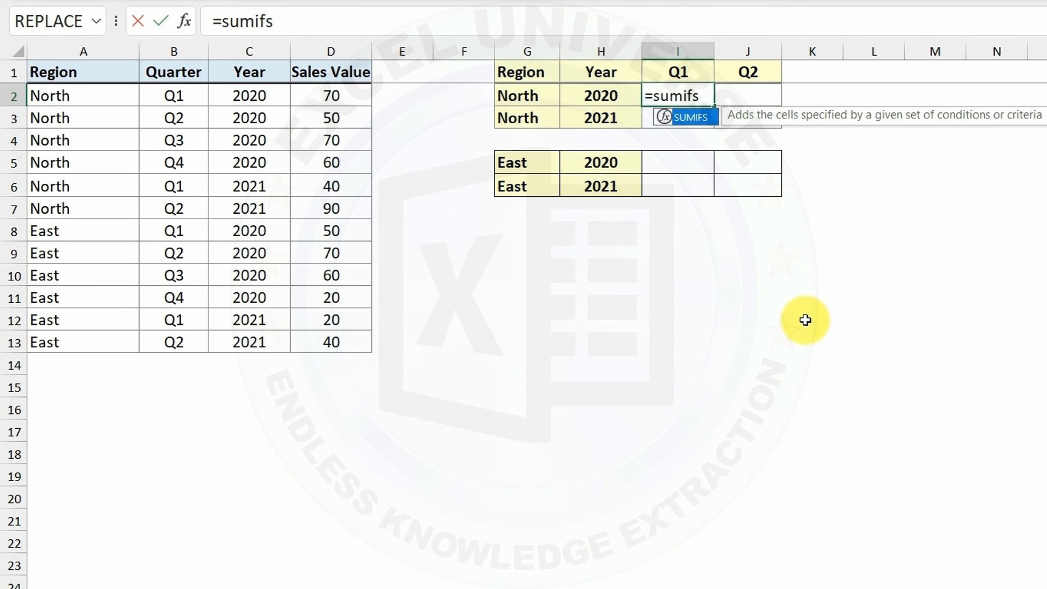
key(Tab)
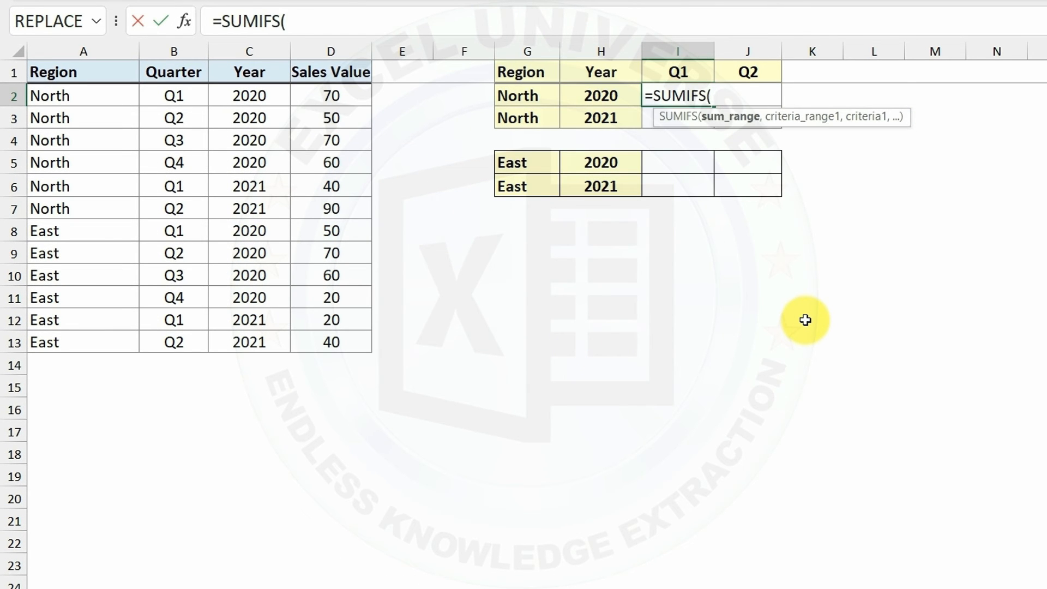
key(ctrl+a)
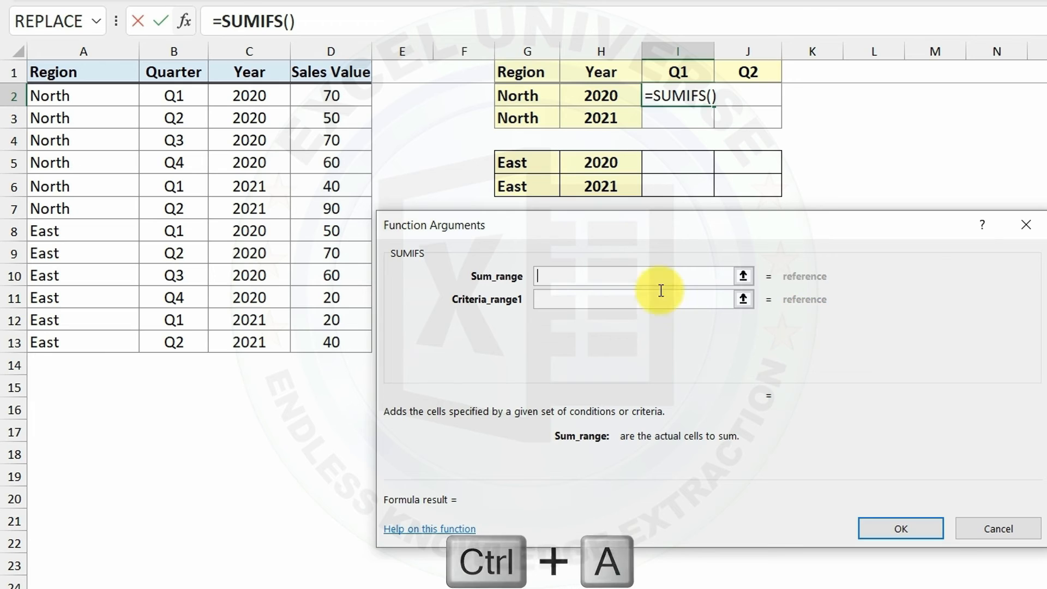
drag(331, 95, 331, 342)
key(F4)
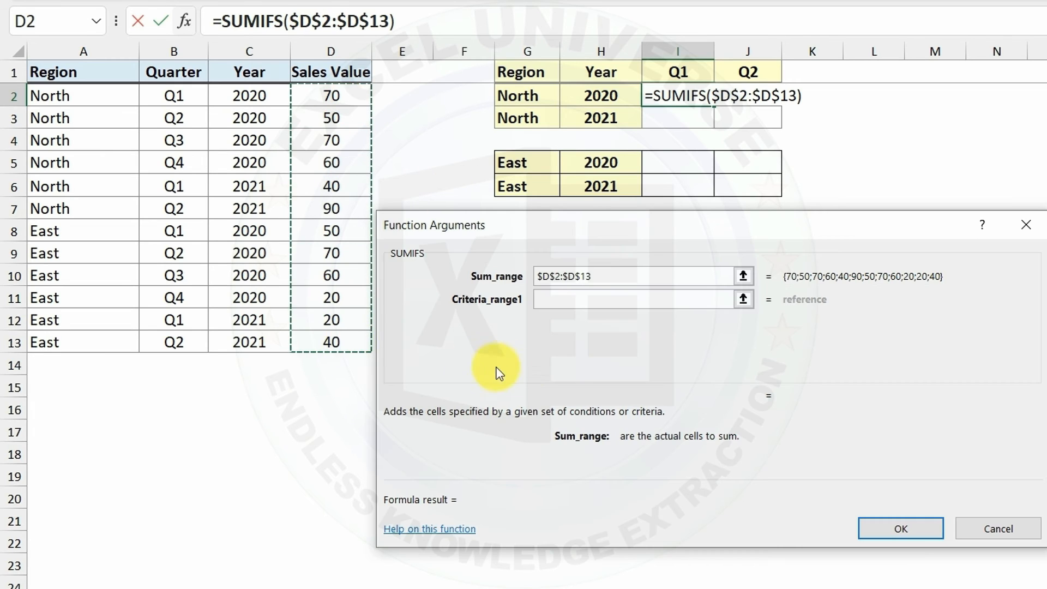
Set the first criteria range to the region column $A$2:$A$13 and its criterion to $G2, locking only the column
click(555, 299)
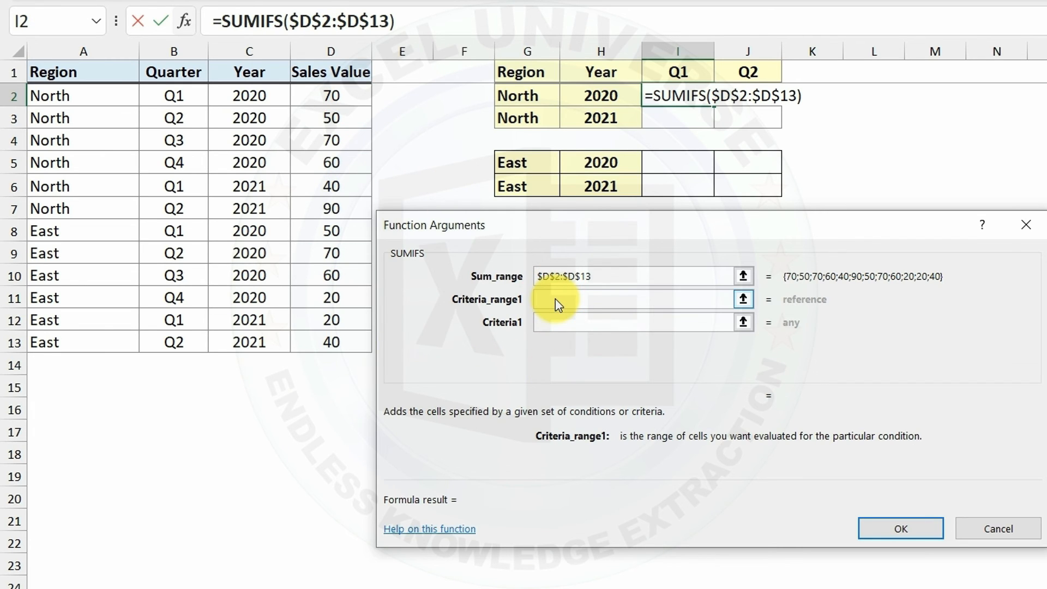
drag(105, 96, 104, 339)
key(F4)
click(559, 323)
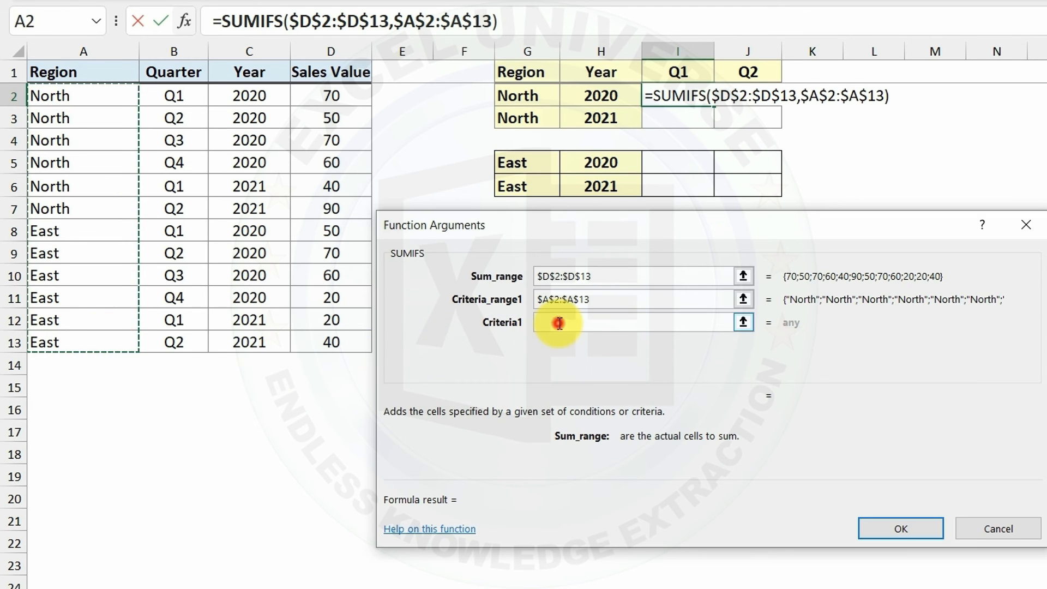
click(515, 95)
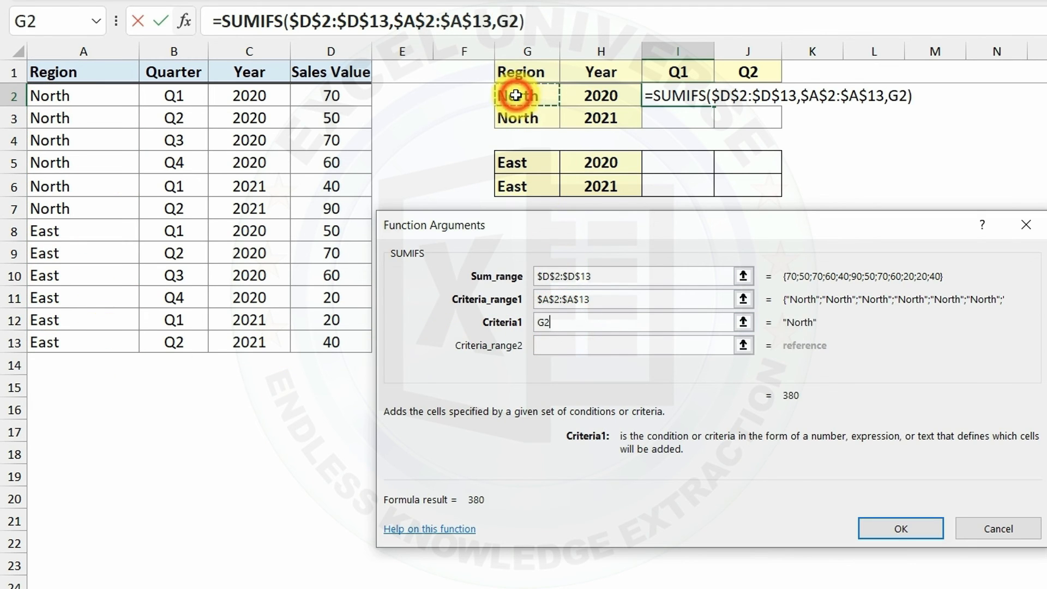
key(F4)
key(F4)
key(F4)
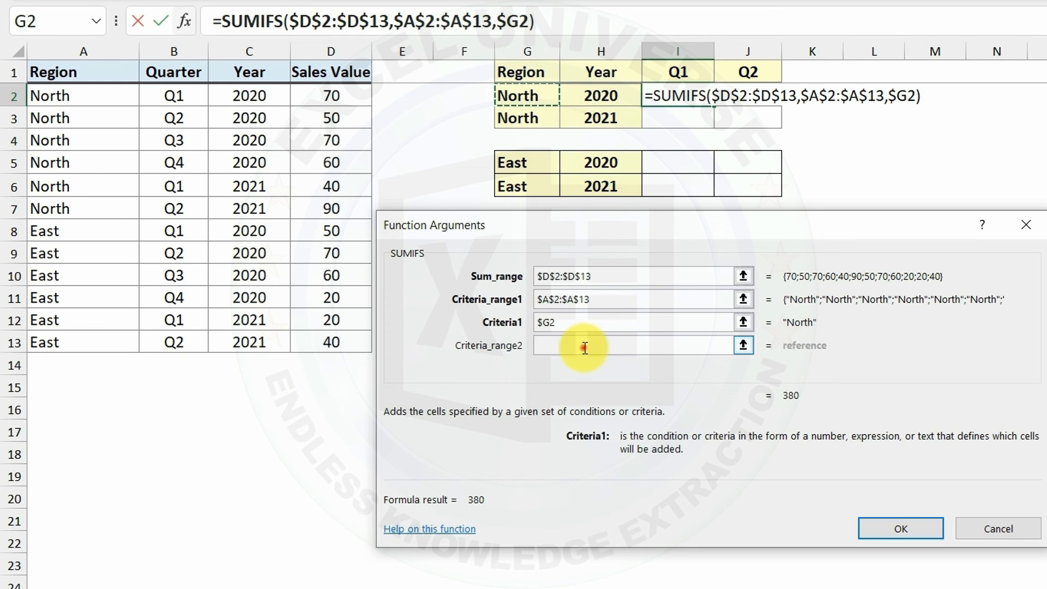
Set the second criteria range to the quarter column $B$2:$B$13 and its criterion to I$1, locking only the row
click(583, 348)
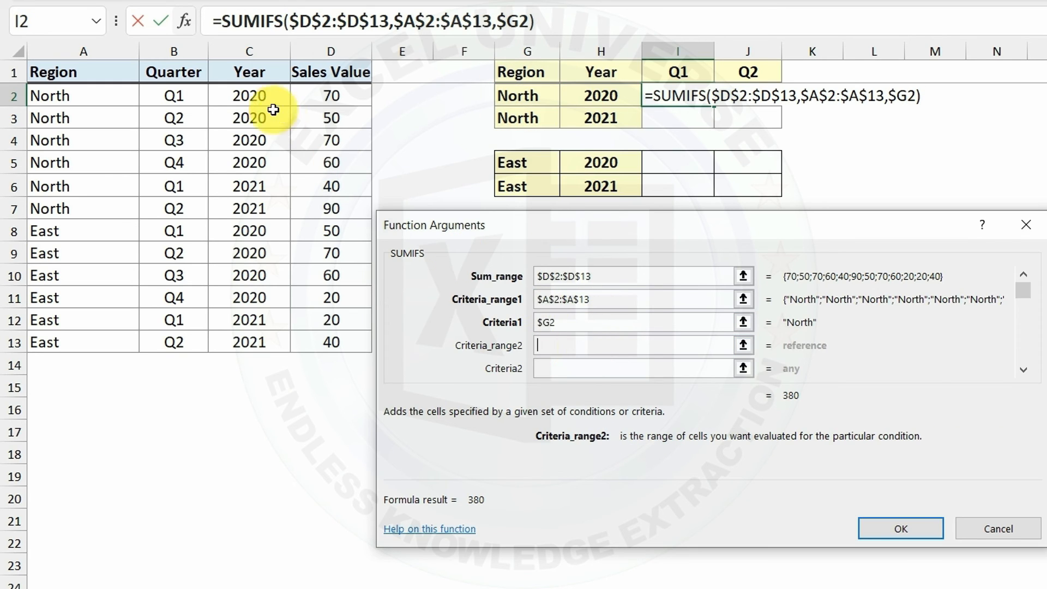
drag(202, 97, 205, 342)
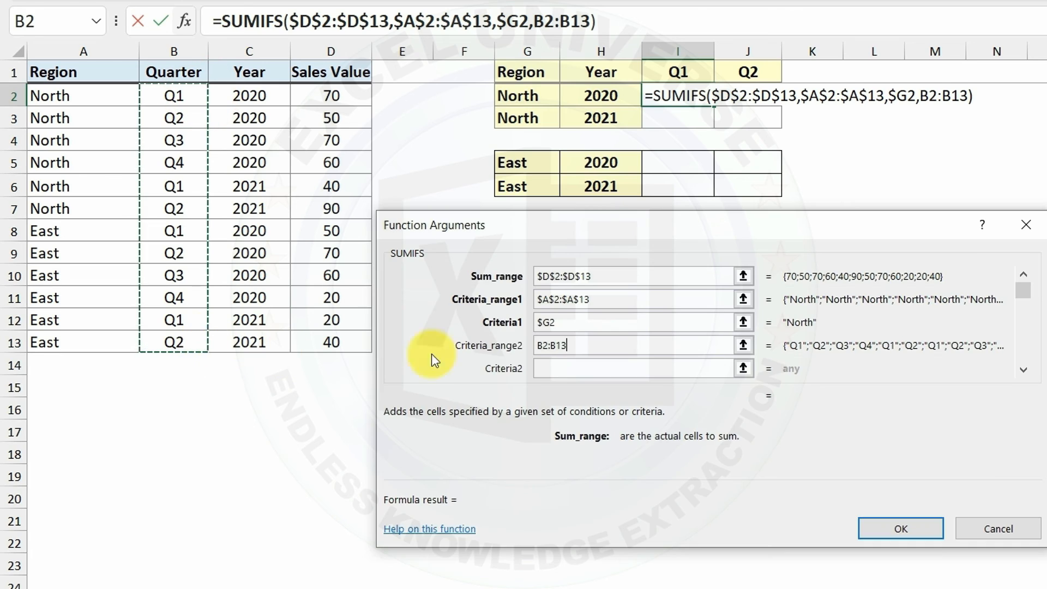
key(F4)
click(582, 371)
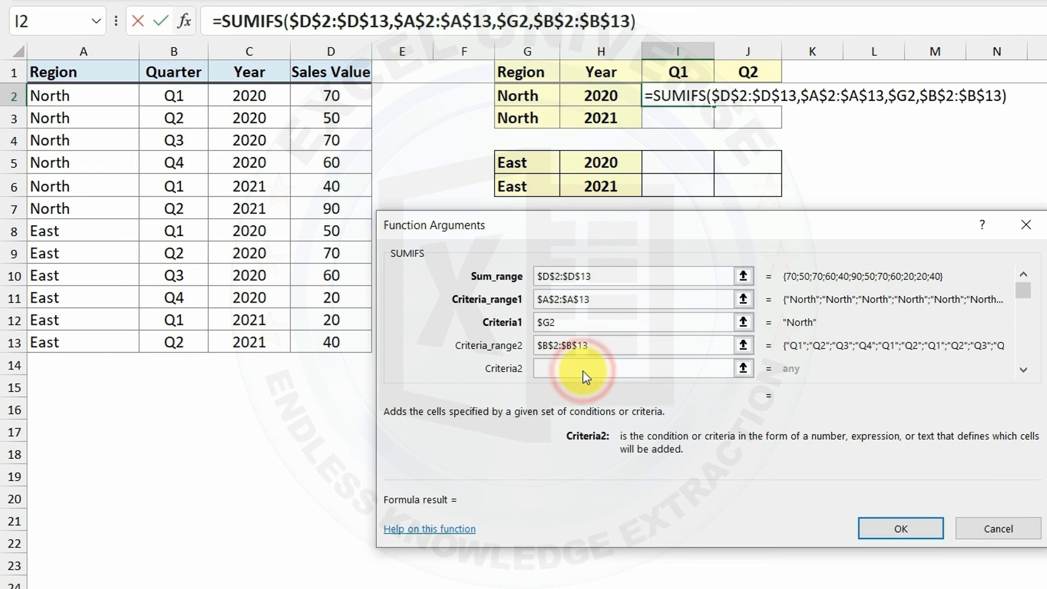
click(677, 73)
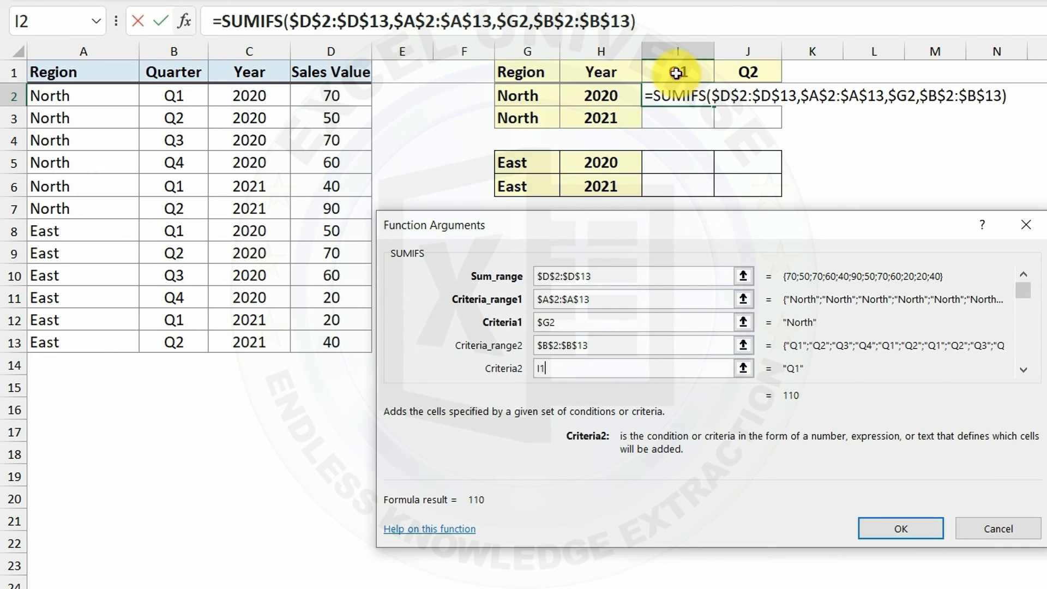
key(F4)
key(F4)
Add the year column $C$2:$C$13 as third criteria range with criterion $H2, locking only the column, and enter the formula in I2
key(Tab)
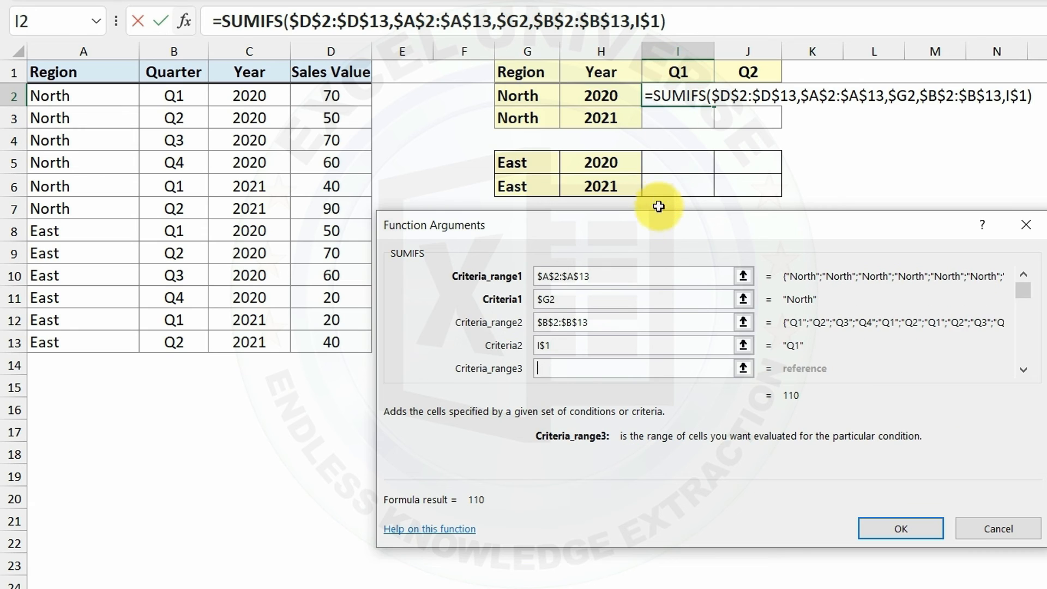
click(262, 95)
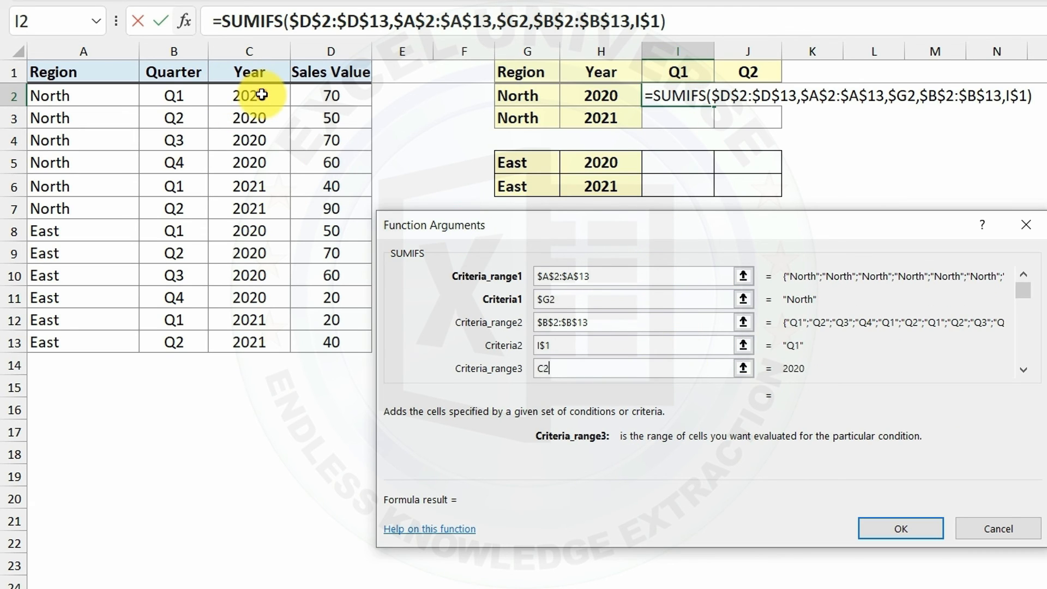
drag(262, 95, 274, 344)
key(F4)
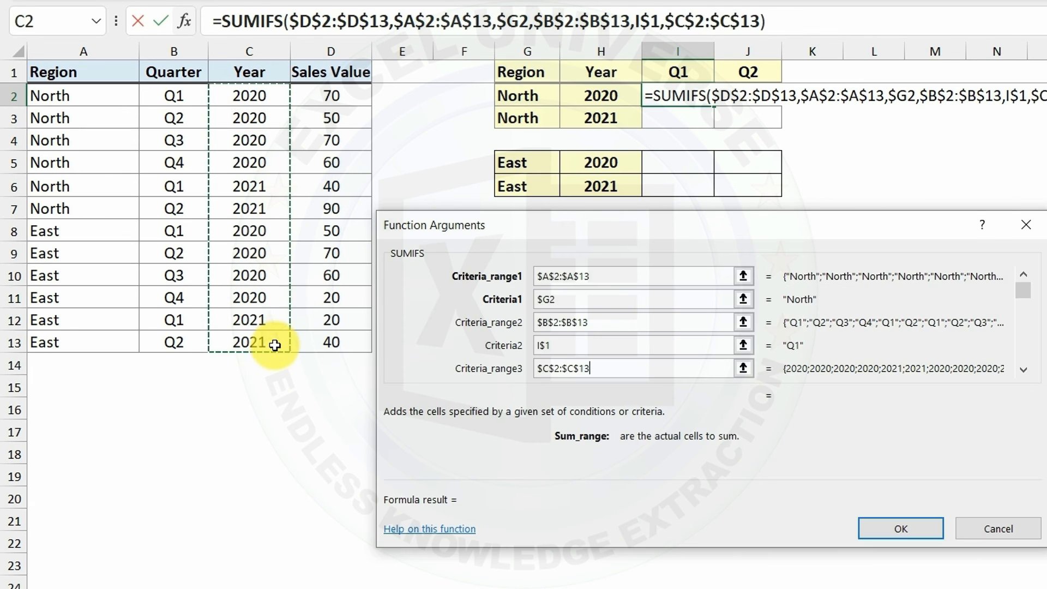
key(Tab)
click(606, 90)
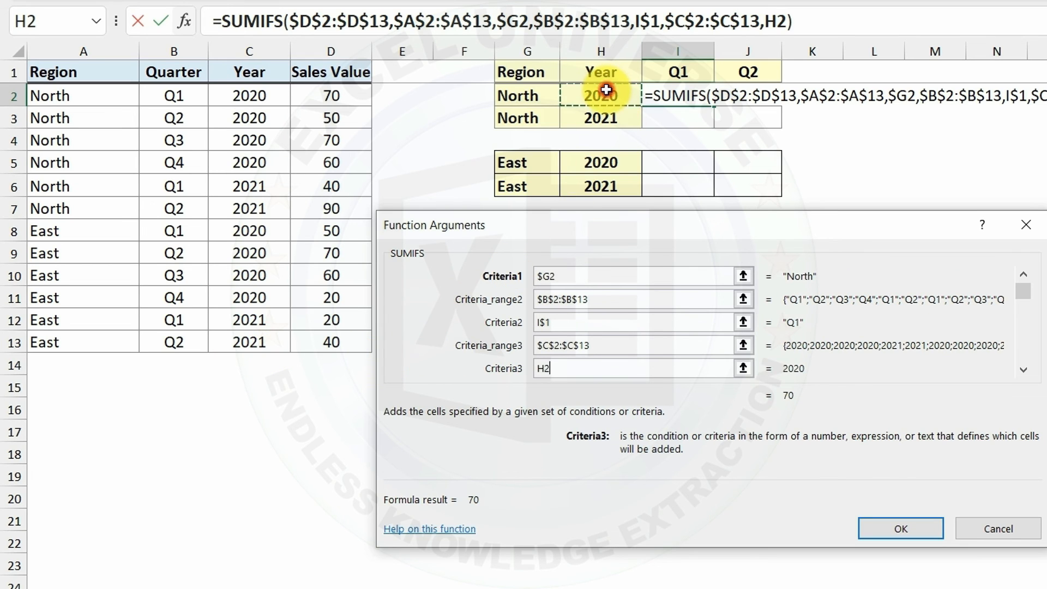
key(F4)
key(F4)
key(F4)
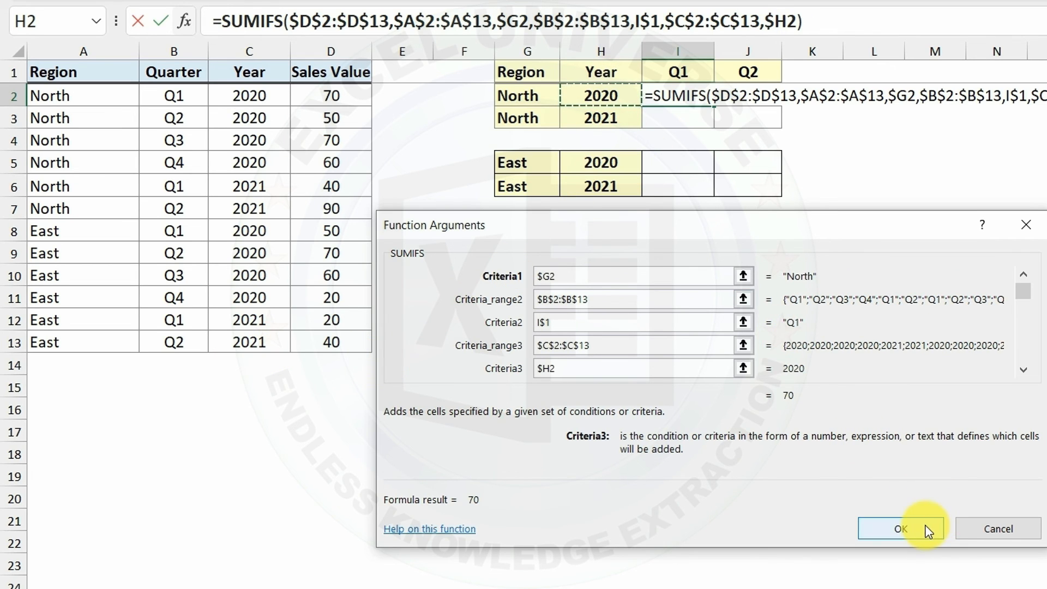
click(927, 530)
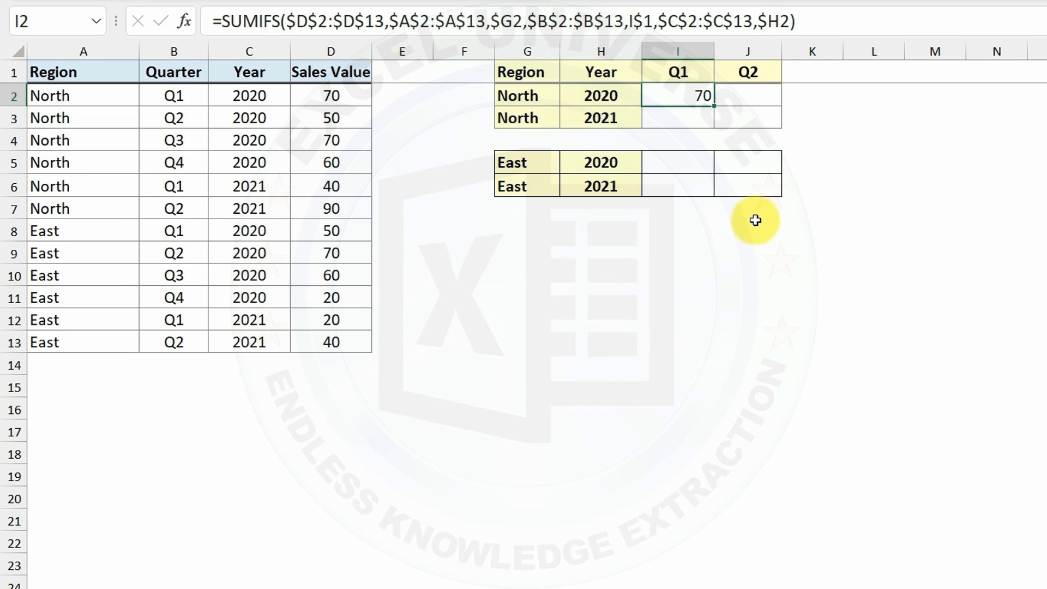
Copy the I2 formula into the North cells I2:J3 and the East cells I5:J6 together
right_click(682, 96)
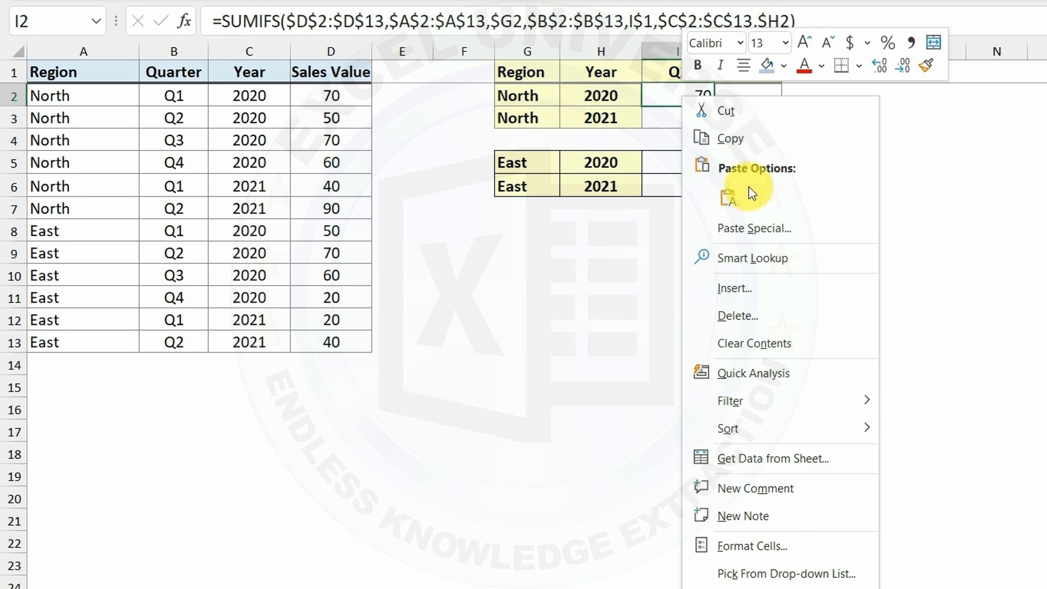
click(732, 140)
shift+click(755, 118)
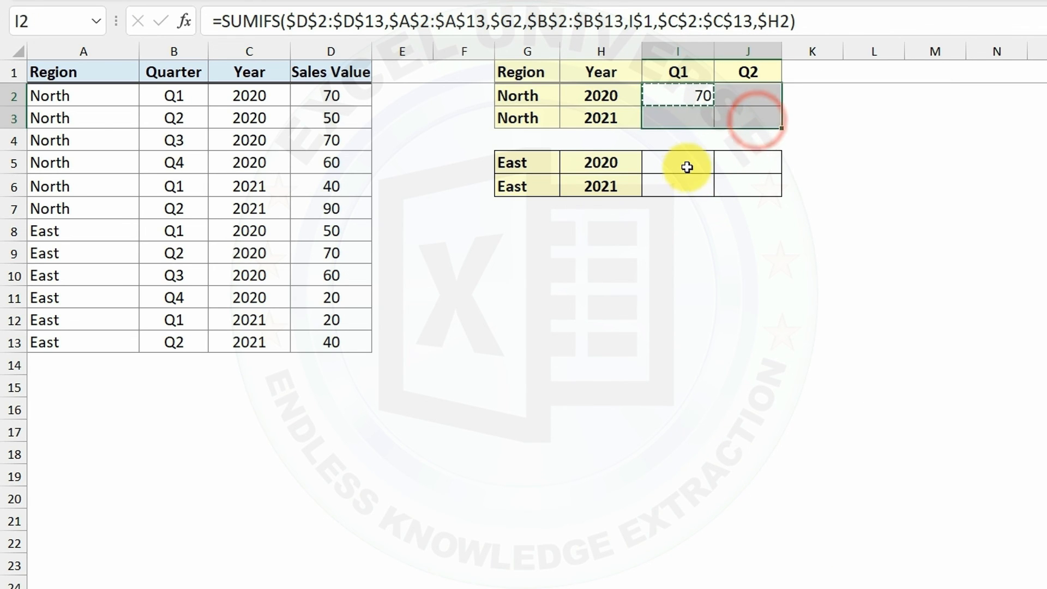
drag(687, 167, 739, 183)
right_click(740, 183)
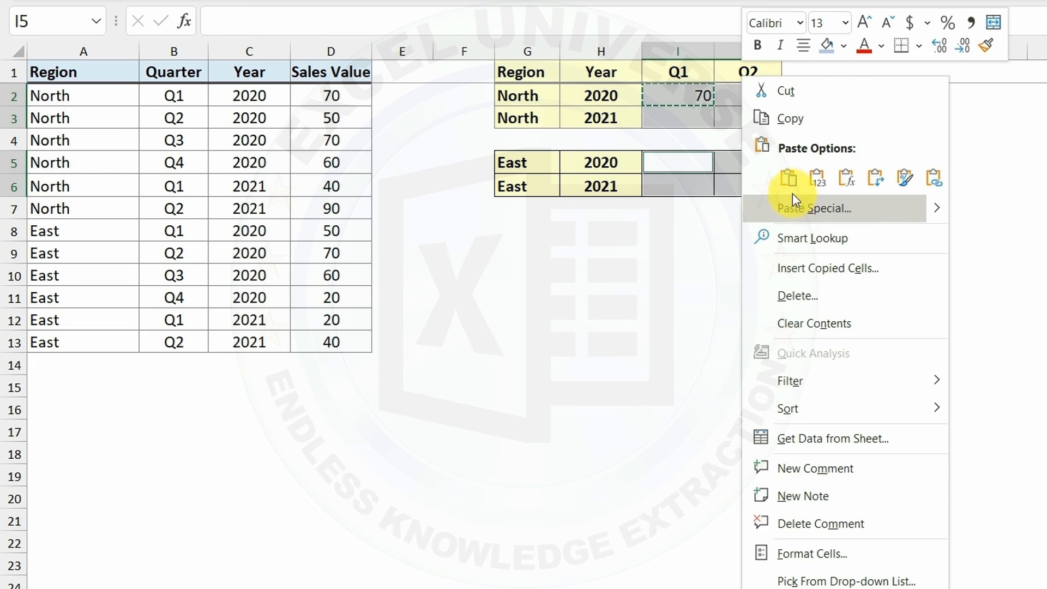
click(789, 177)
click(711, 278)
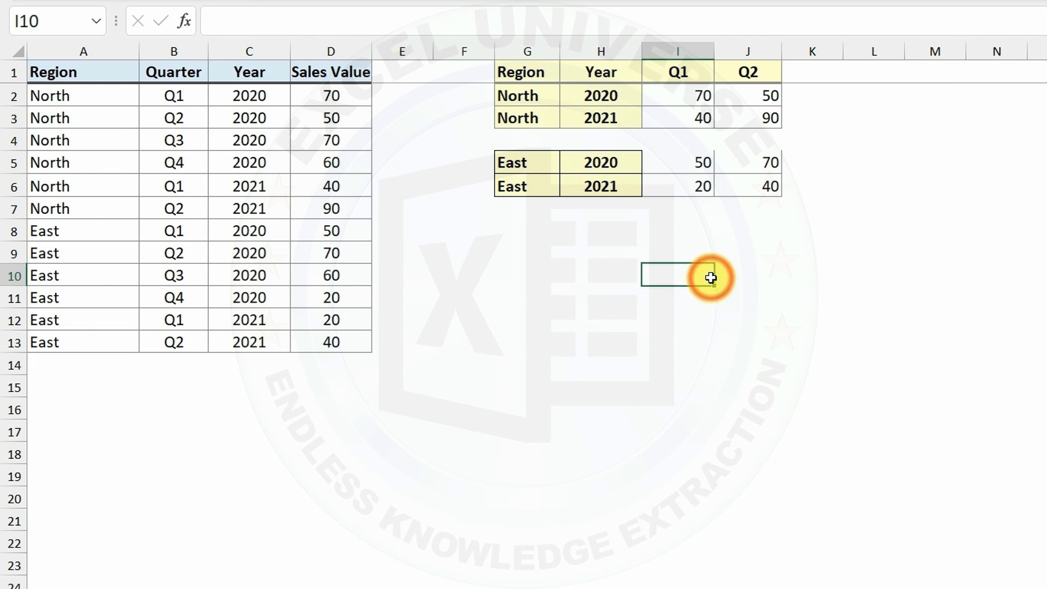